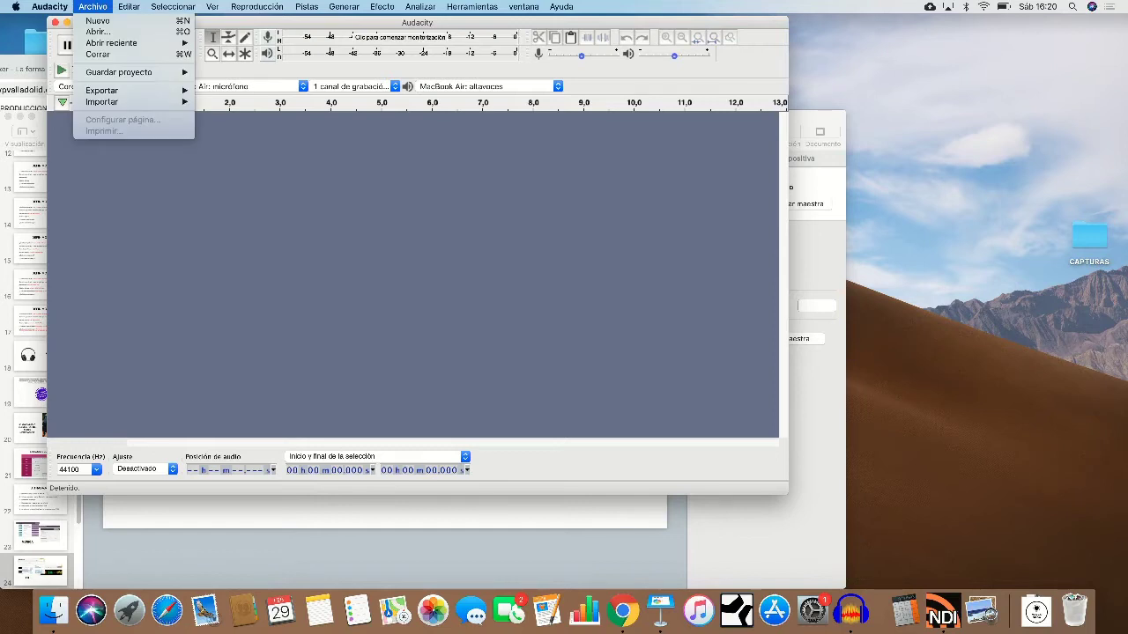
Import the five audio files from Solve The Puzzle.ogg through the keyboard-typing MP3 in the WordCamp Valladolid folder.
mouse_move(102, 103)
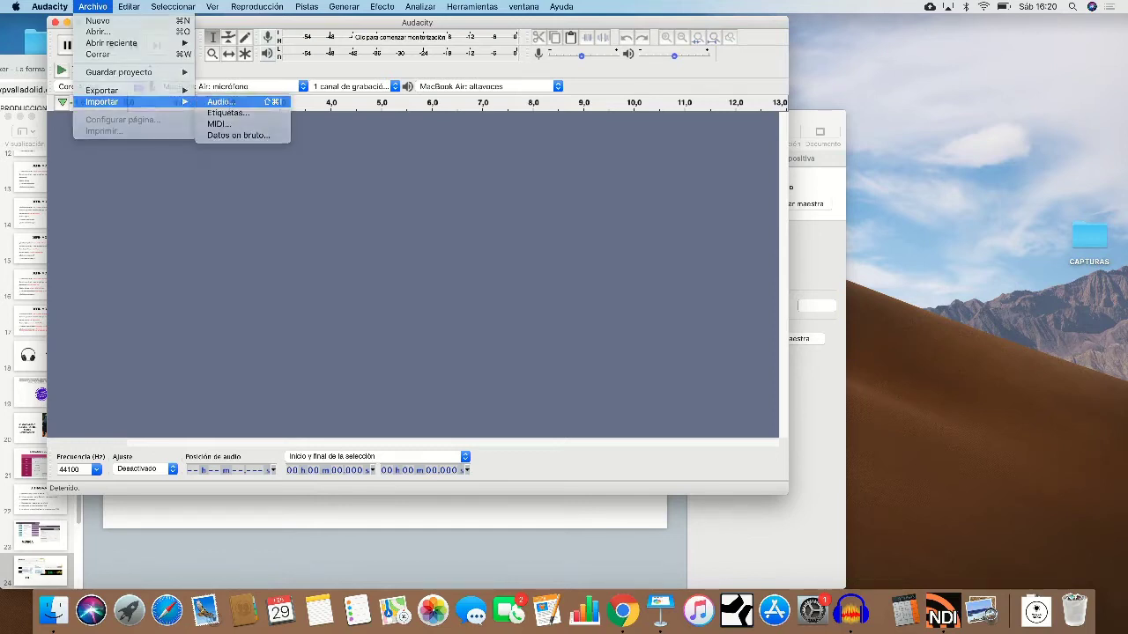
left_click(221, 102)
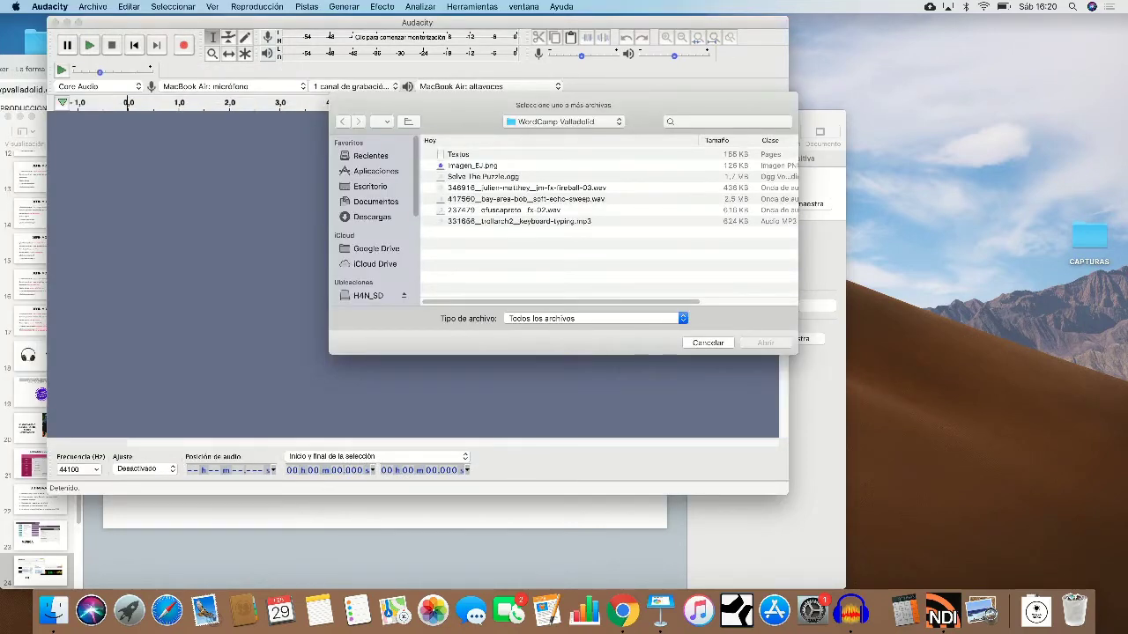
left_click(484, 177)
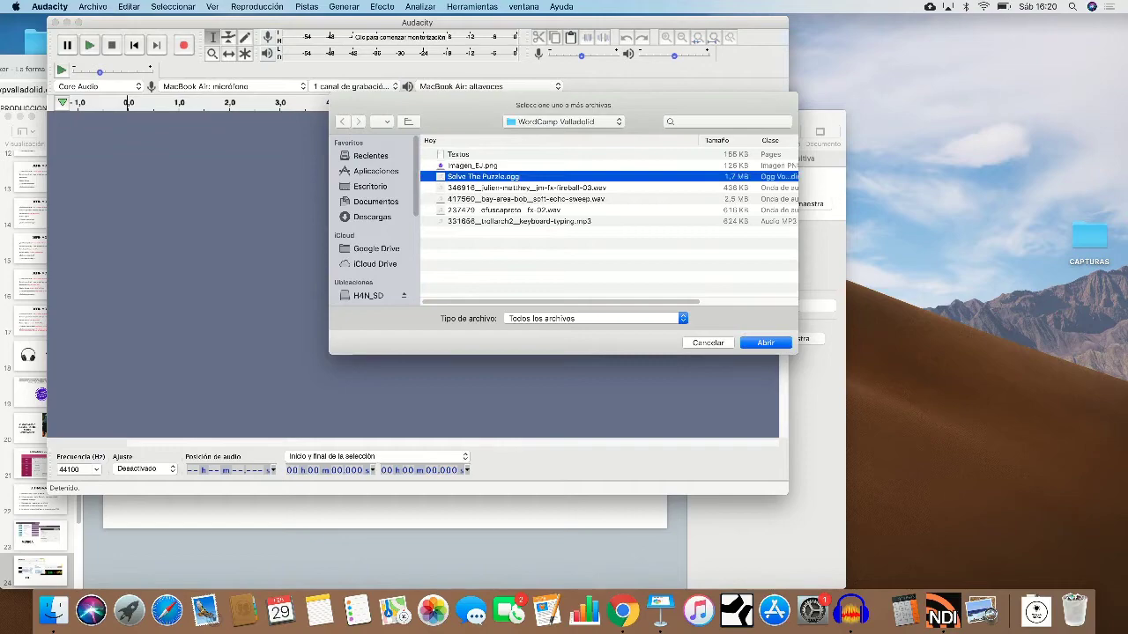
left_click(519, 221, "shift")
key("Return")
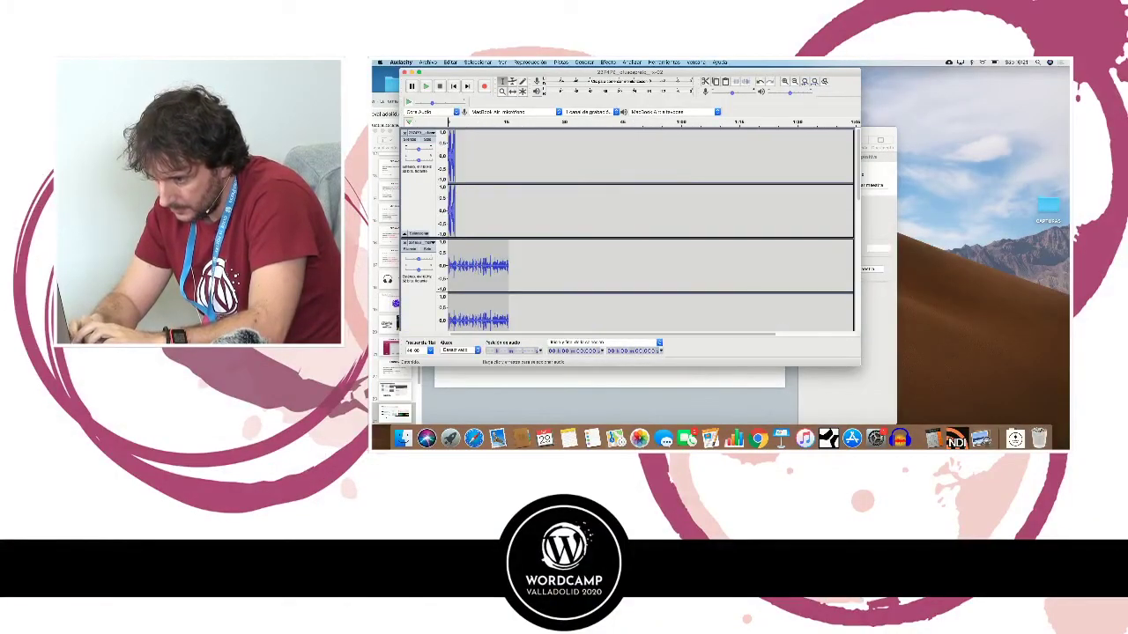
Import the voice recording STE-001.wav from the first folder inside the STEREO folder.
left_click(427, 63)
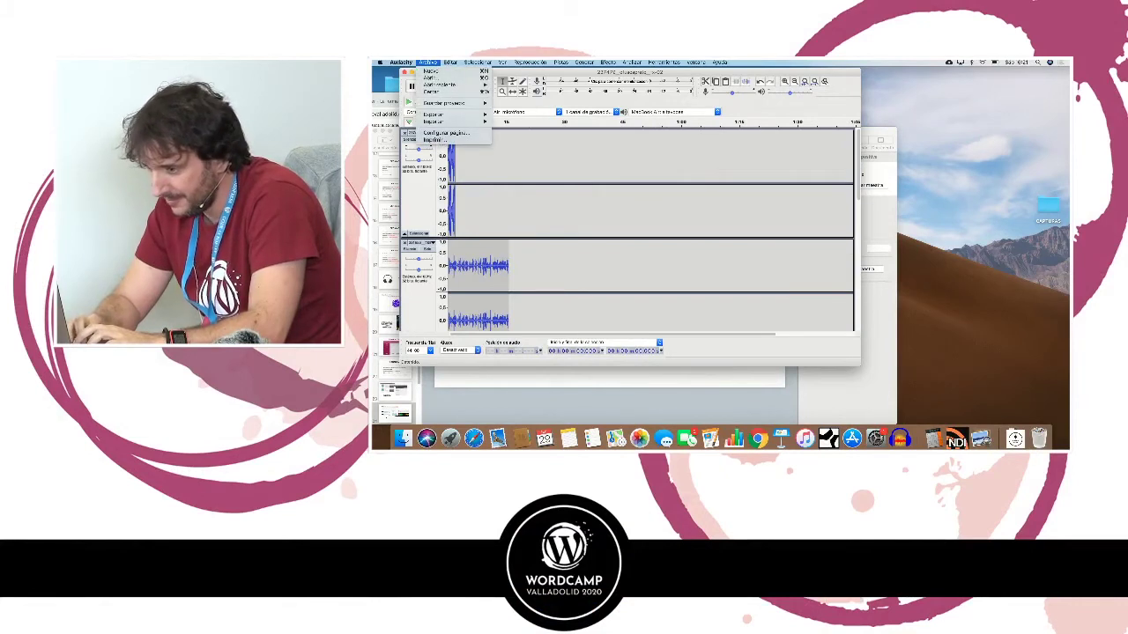
mouse_move(432, 121)
left_click(507, 121)
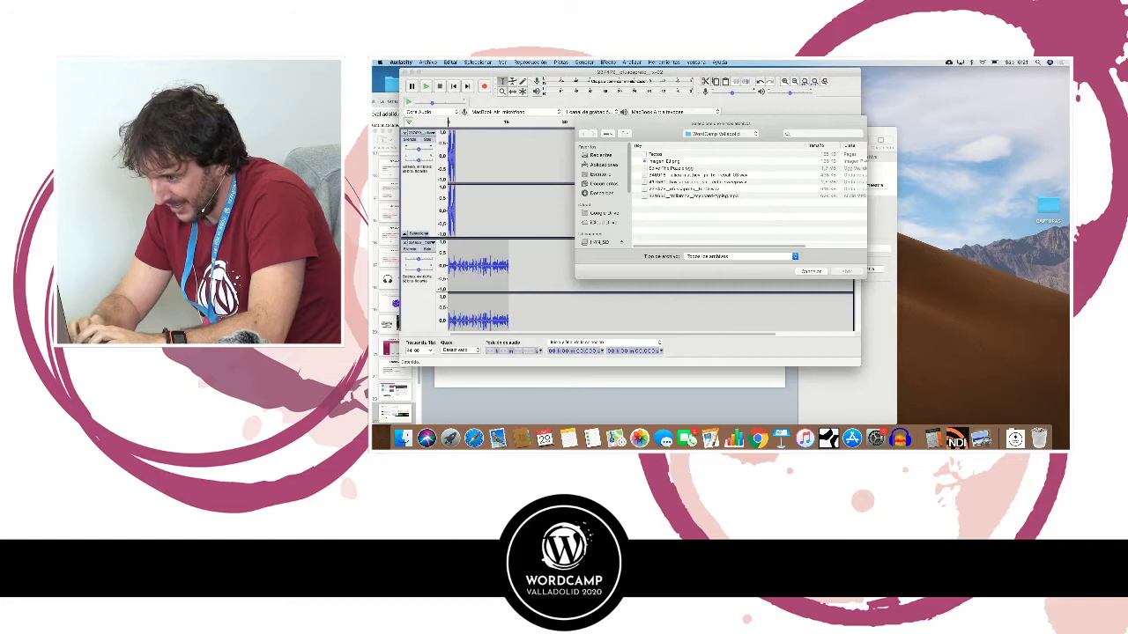
double_click(658, 168)
double_click(660, 154)
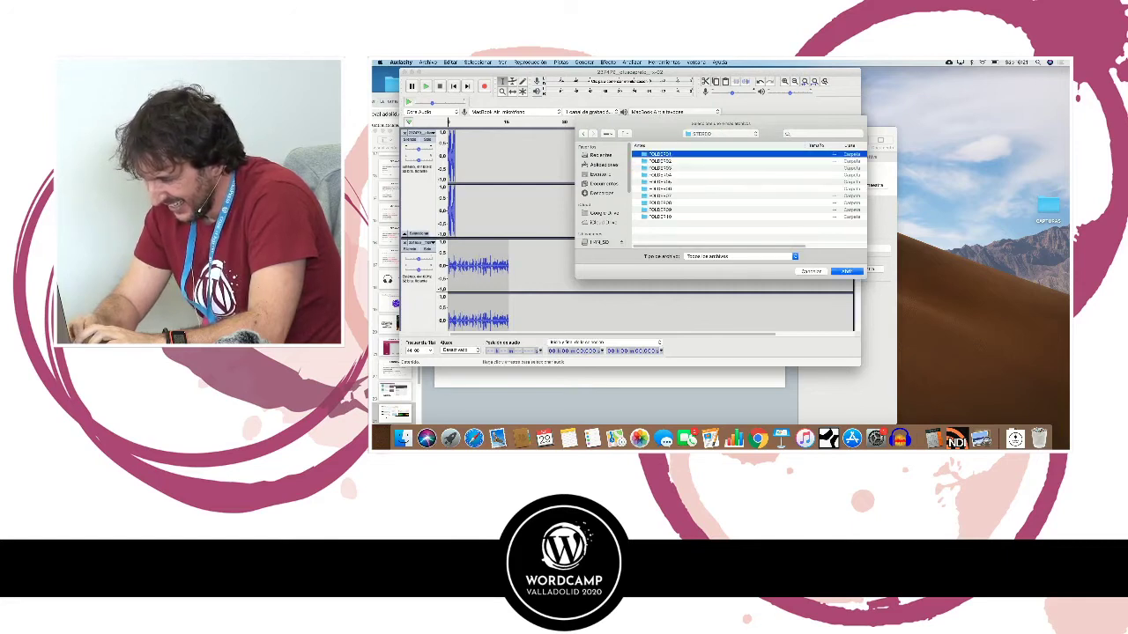
left_click(663, 161)
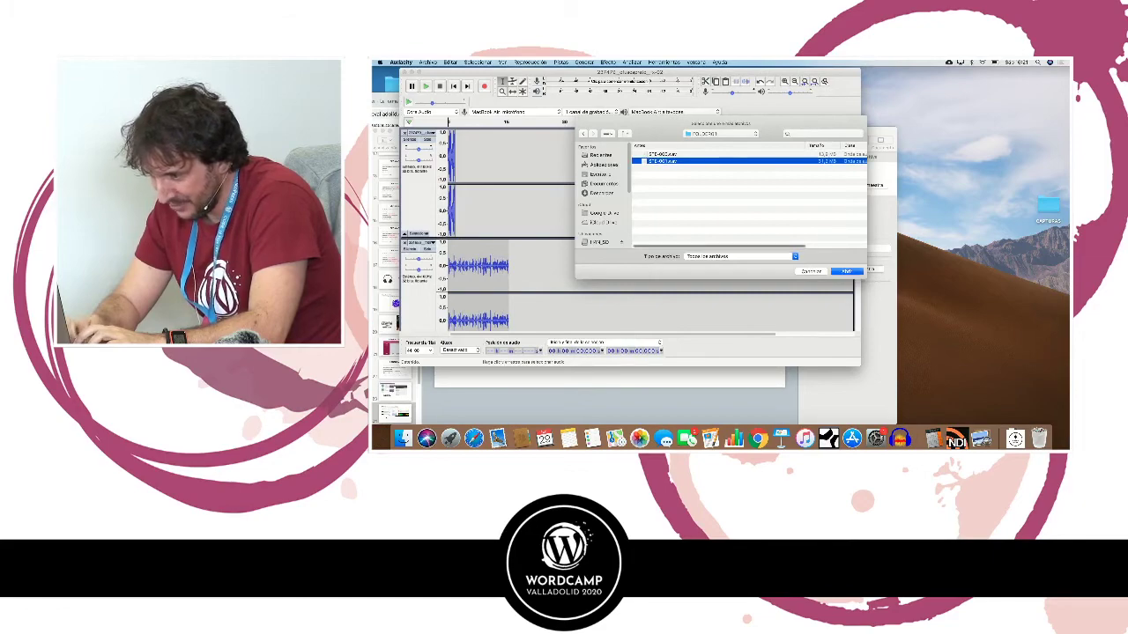
key("Return")
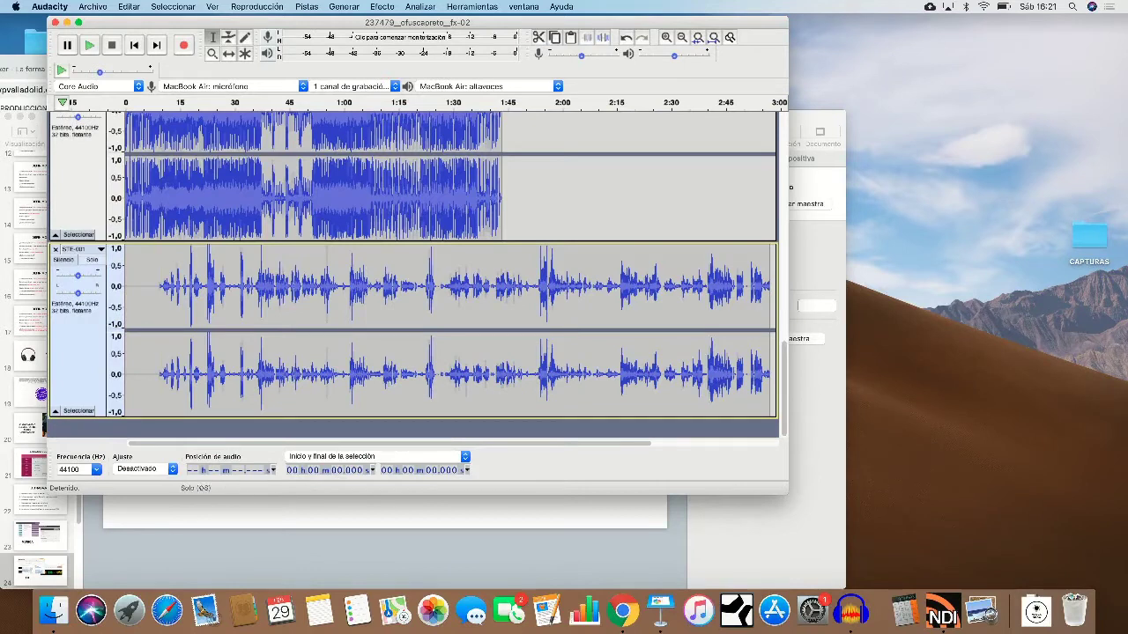
Solo the STE-001 voice track and briefly play it from about 17 s.
left_click(92, 259)
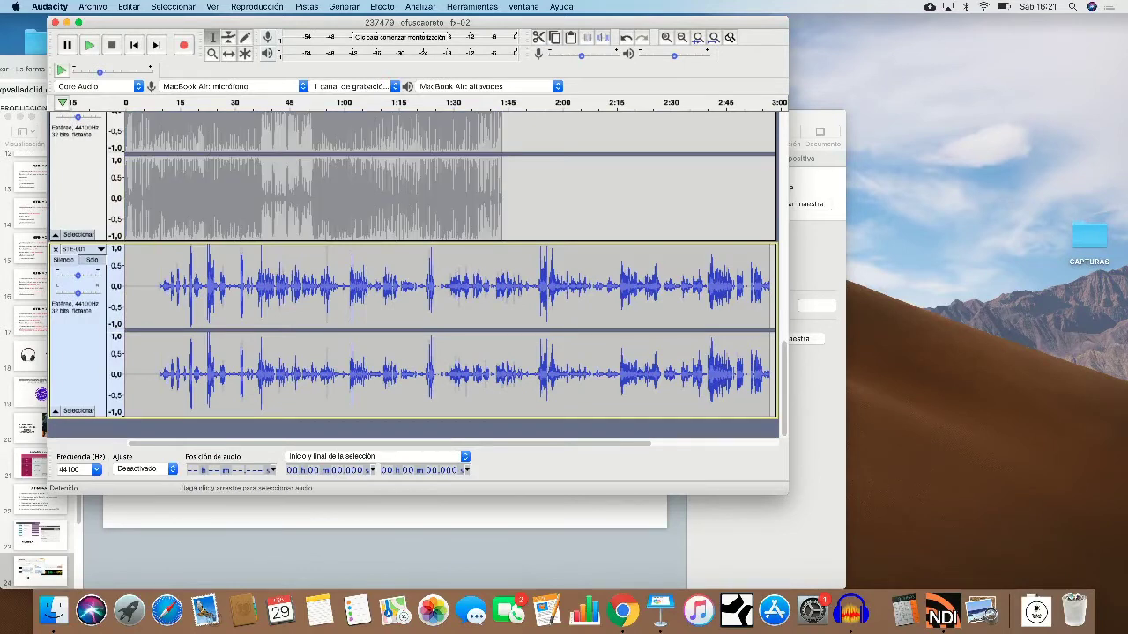
left_click(188, 290)
key("space")
key("space")
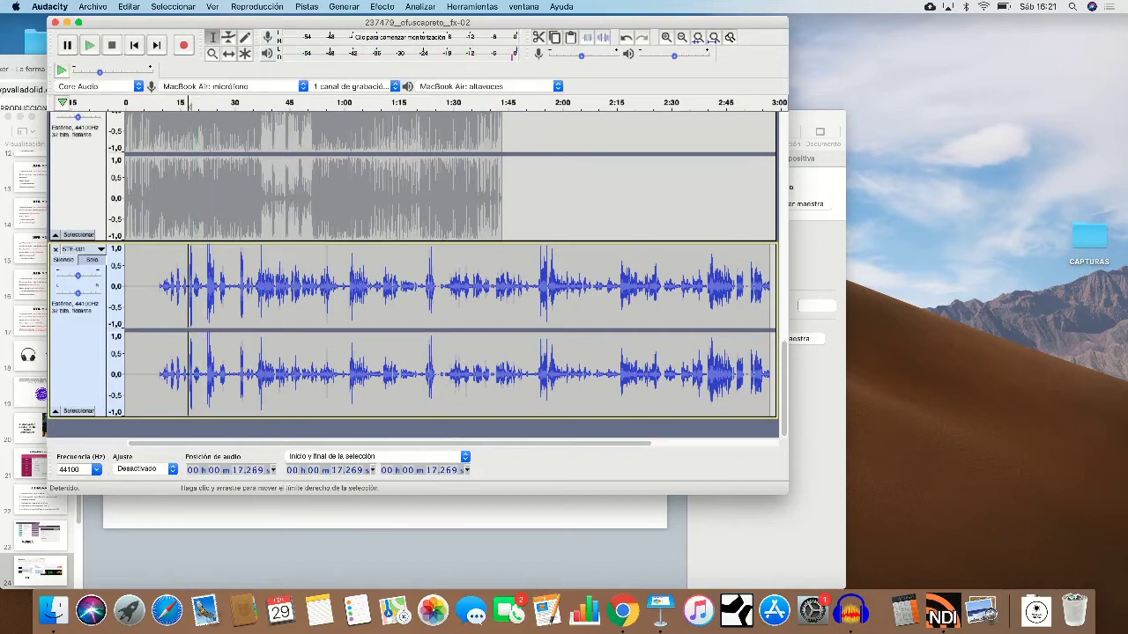
Listen for the start of the speech and delete everything before about 12.4 s in the STE-001 track.
left_click(170, 291)
key("space")
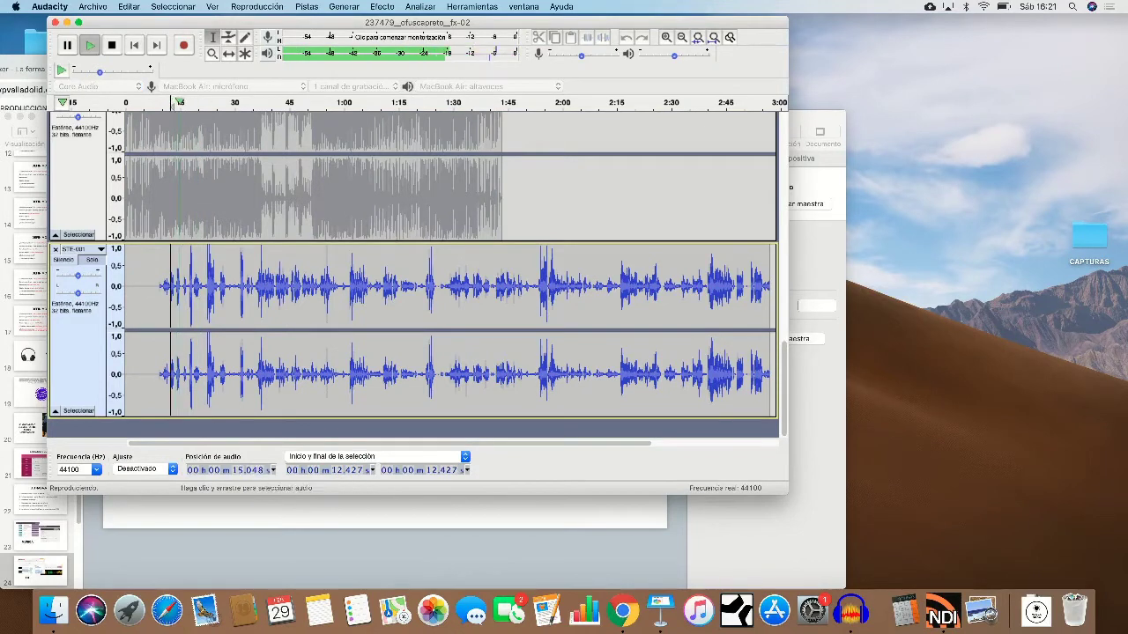
key("space")
key("shift+Home")
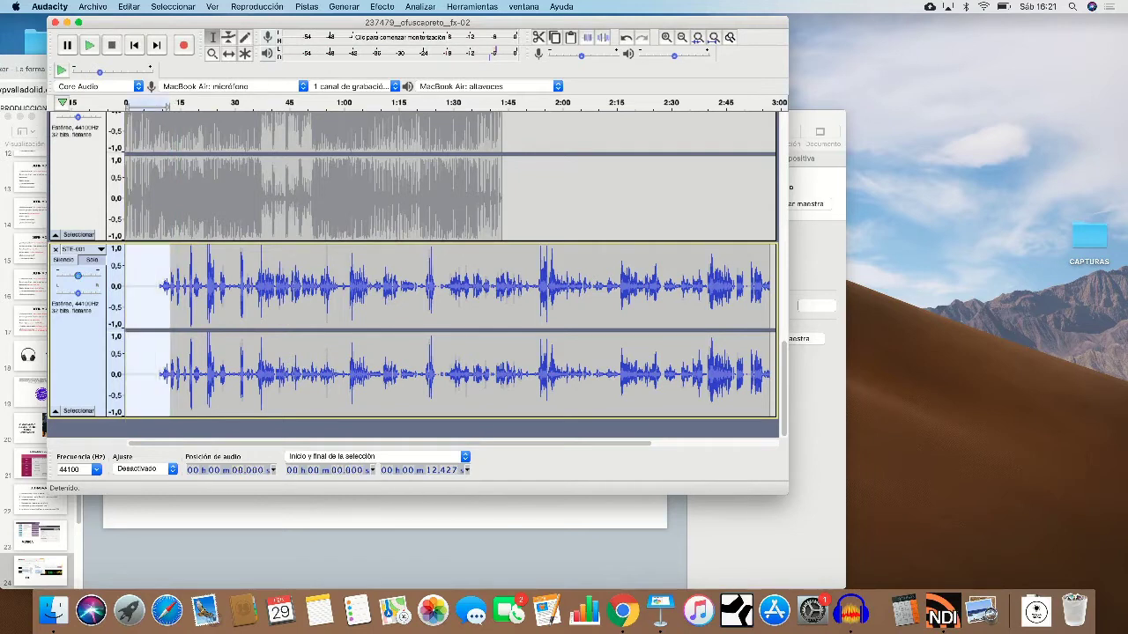
key("Delete")
key("space")
key("space")
Delete the first 1.6 s or so of the trimmed voice track and play its new beginning.
left_click_drag(131, 279, 124, 278)
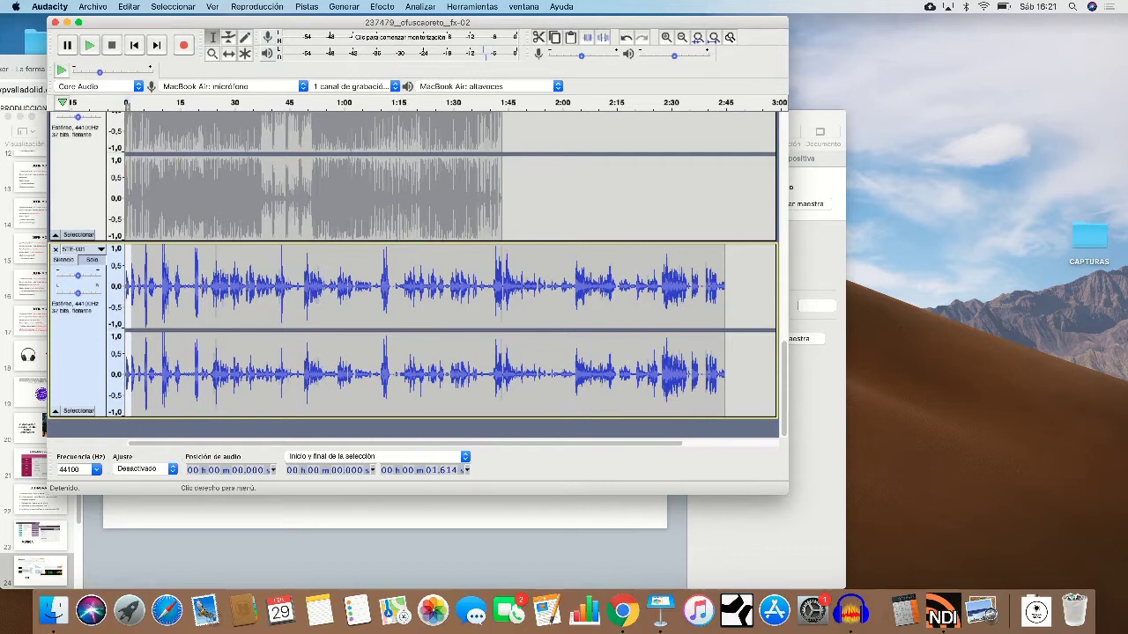
key("Delete")
key("space")
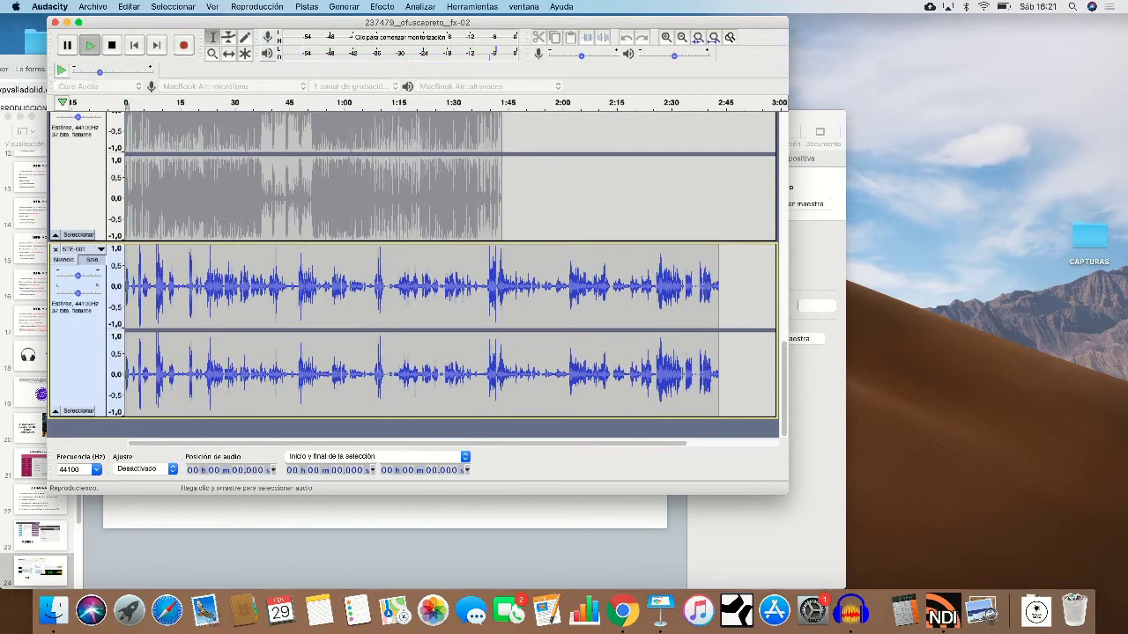
key("space")
Listen to the voice track from about 2 s and again from about 18 s.
left_click(132, 279)
key("space")
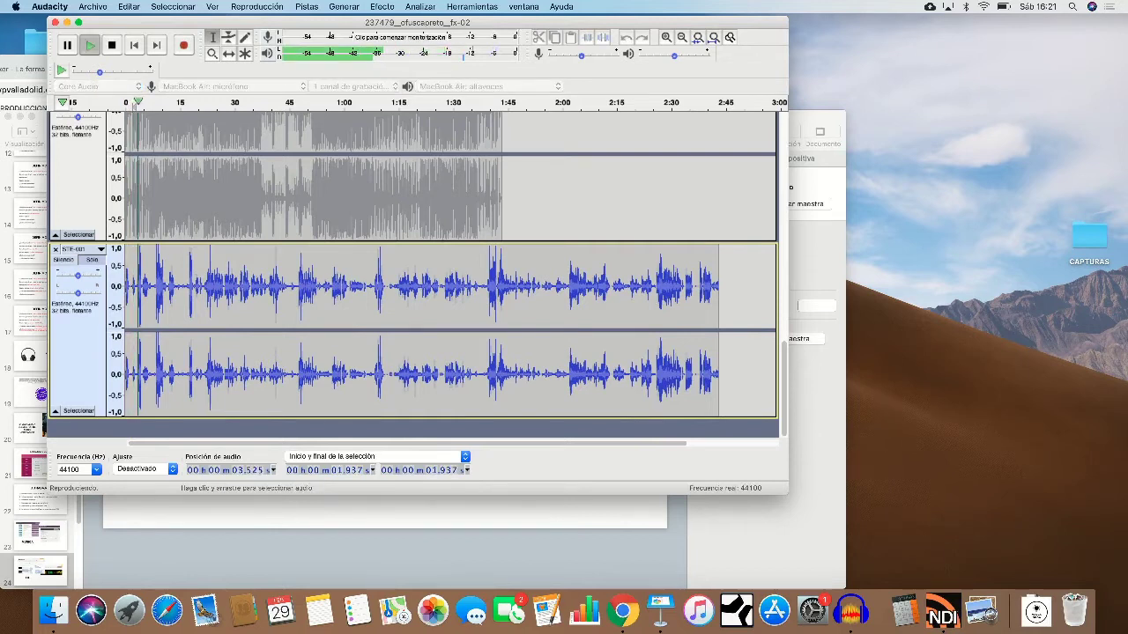
left_click_drag(141, 370, 177, 370)
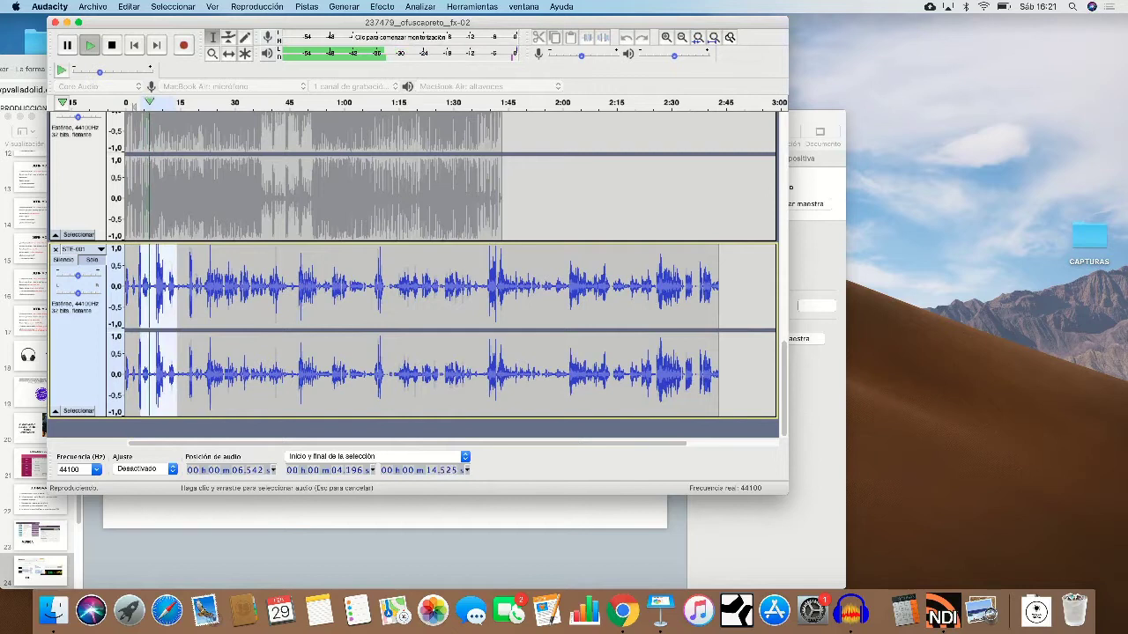
key("space")
left_click(190, 370)
key("space")
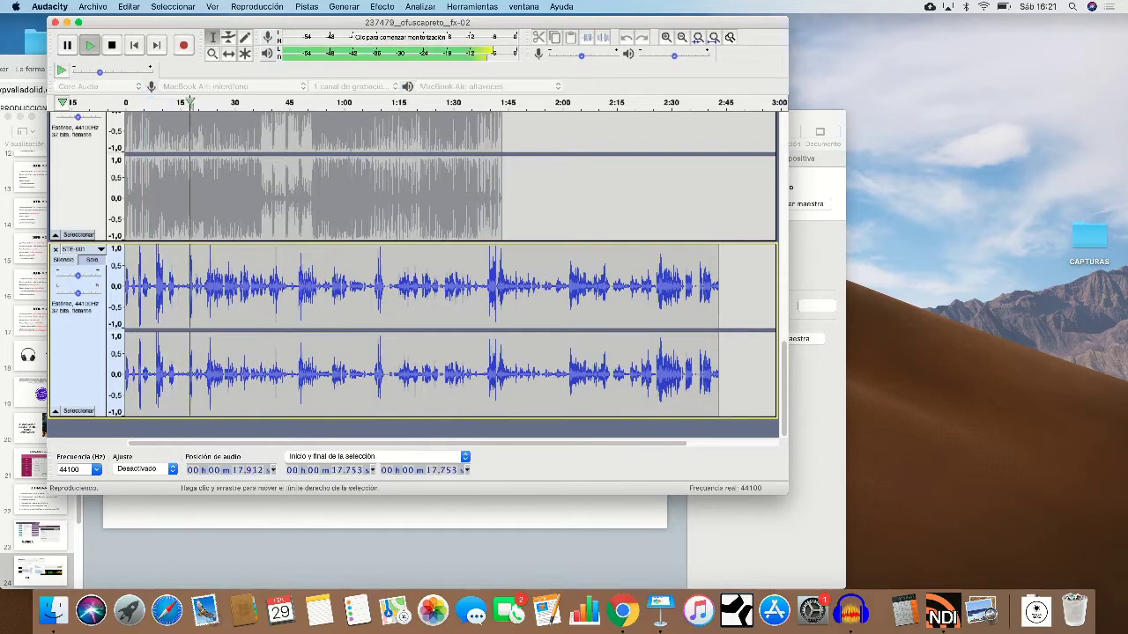
key("space")
left_click(188, 370)
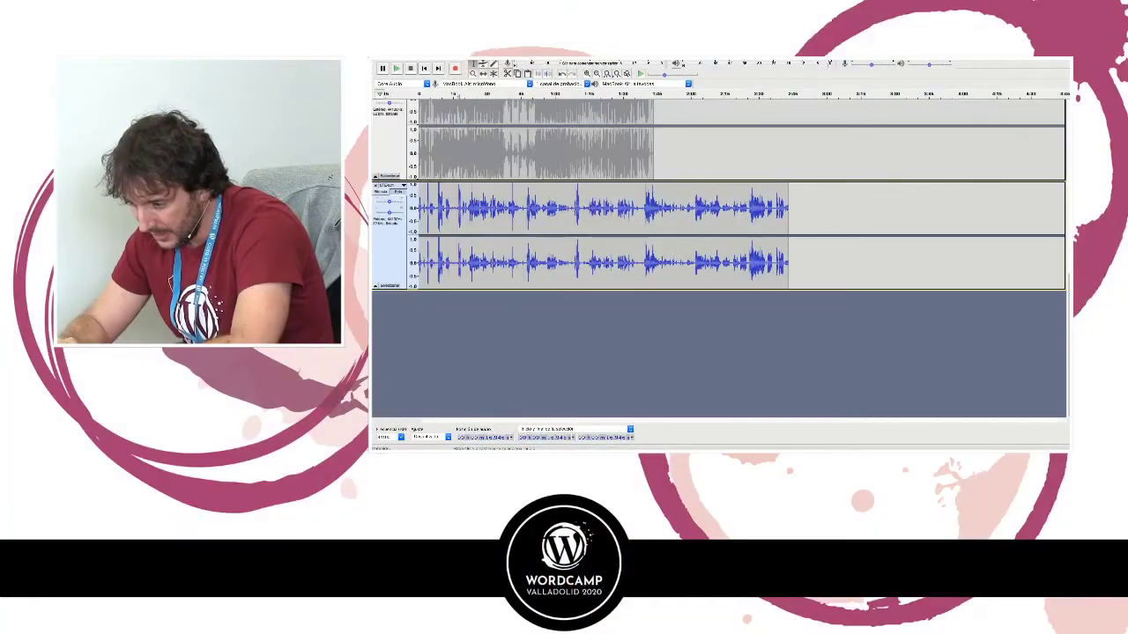
scroll(448, 255, "up", 3)
left_click_drag(441, 323, 418, 256)
scroll(419, 256, "up", 1)
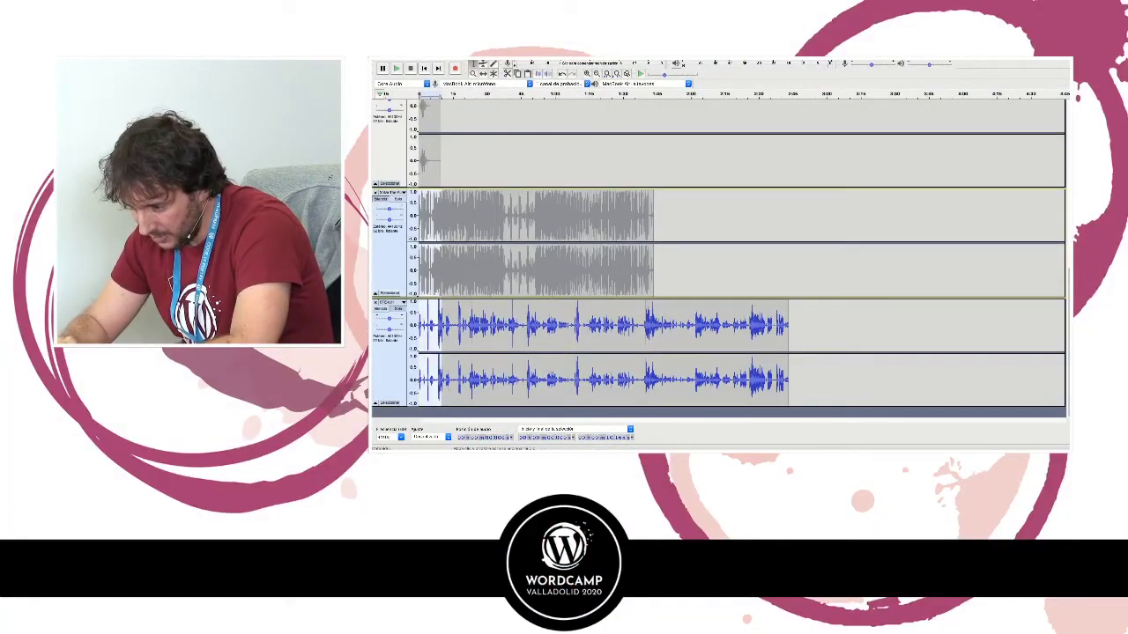
Turn off solo on the voice track and shift its clip to start at about 20 s with the Time Shift tool.
left_click(457, 339)
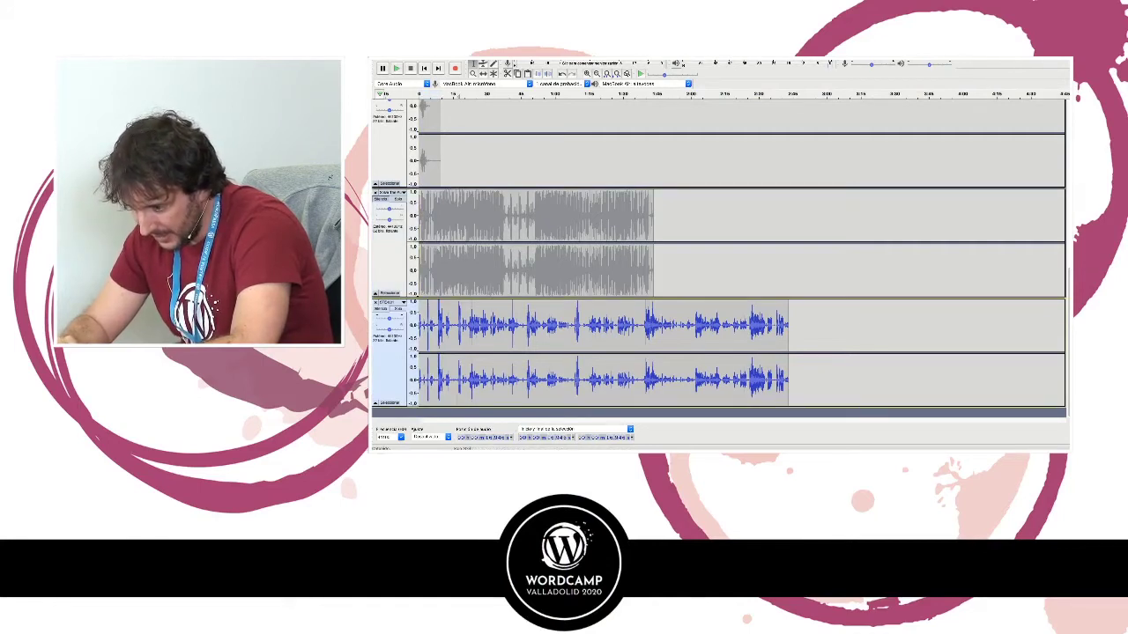
key("ctrl+a")
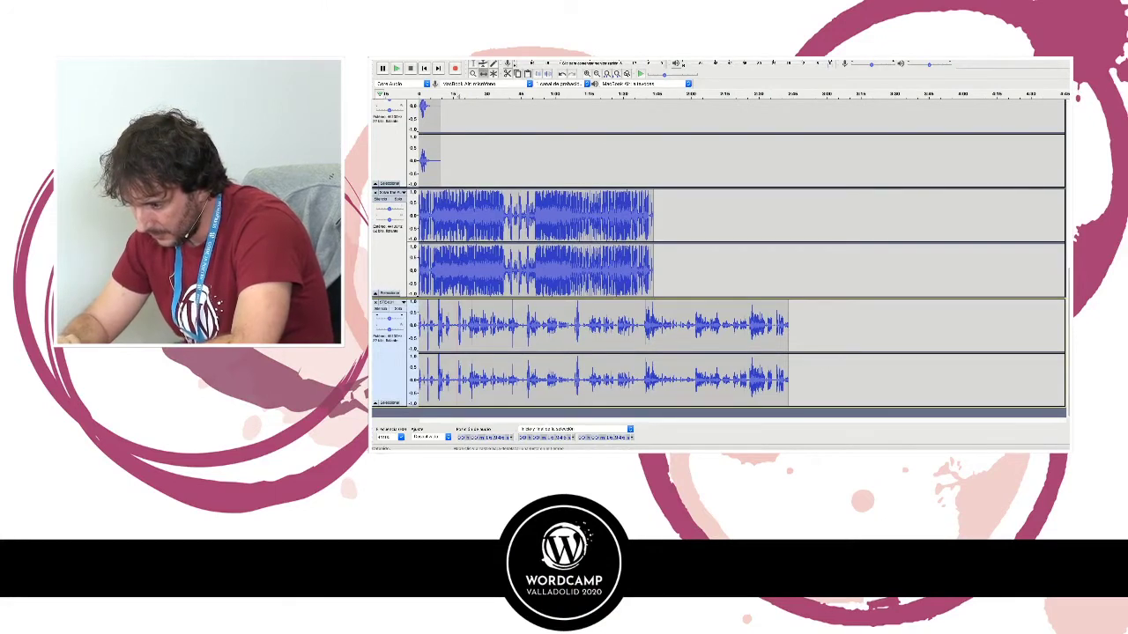
left_click_drag(529, 327, 574, 327)
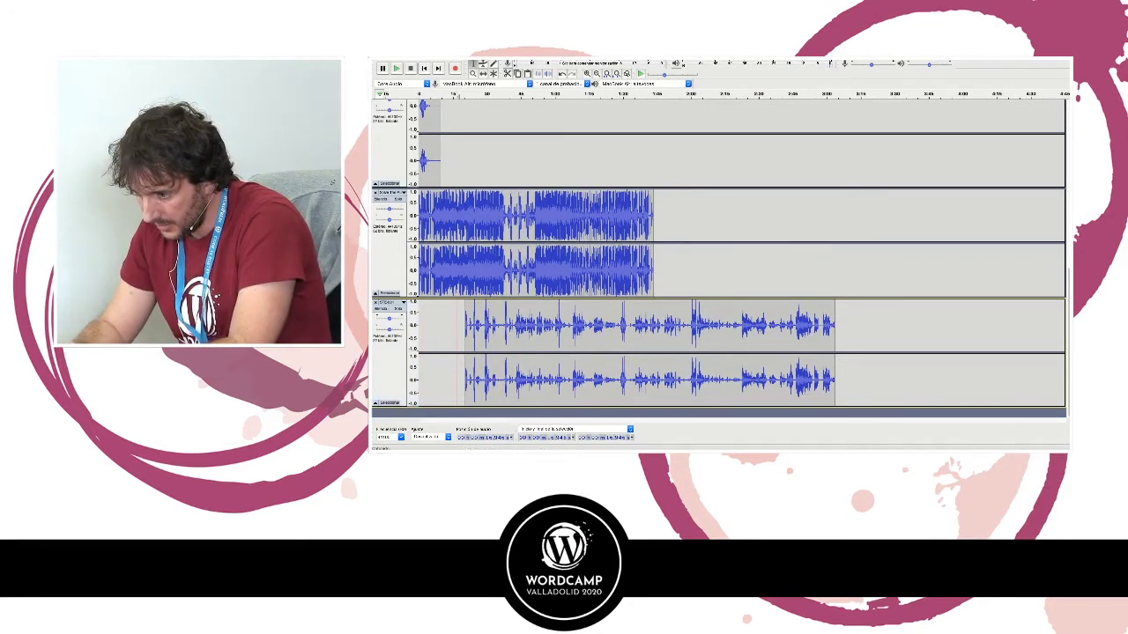
Play the full mix from the beginning and raise the system volume.
left_click(420, 159)
key("space")
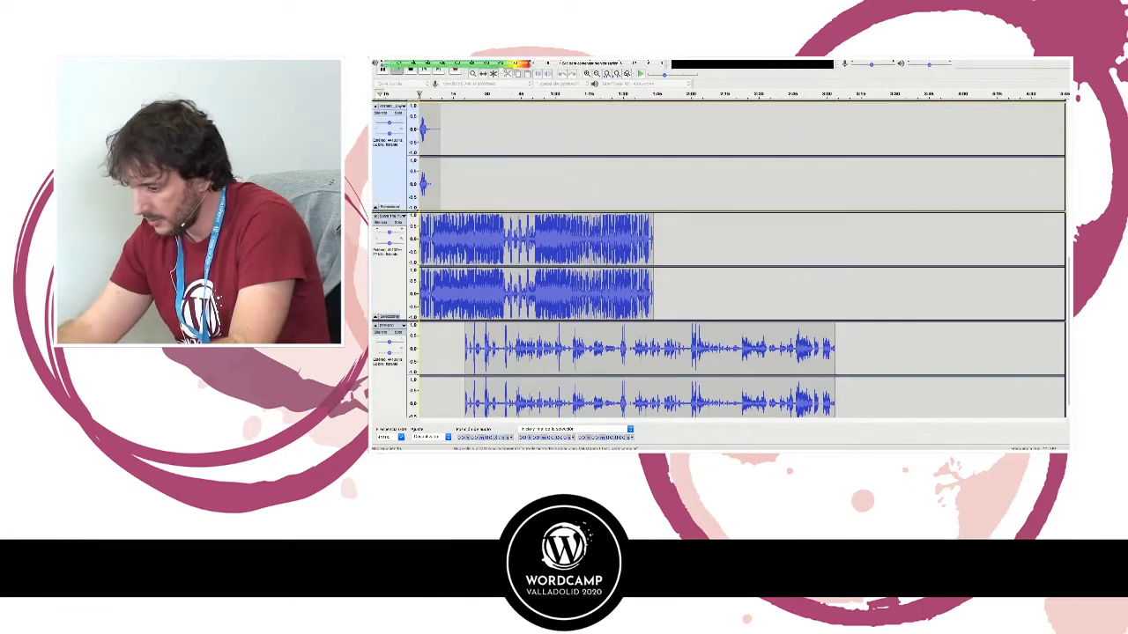
key("XF86AudioRaiseVolume")
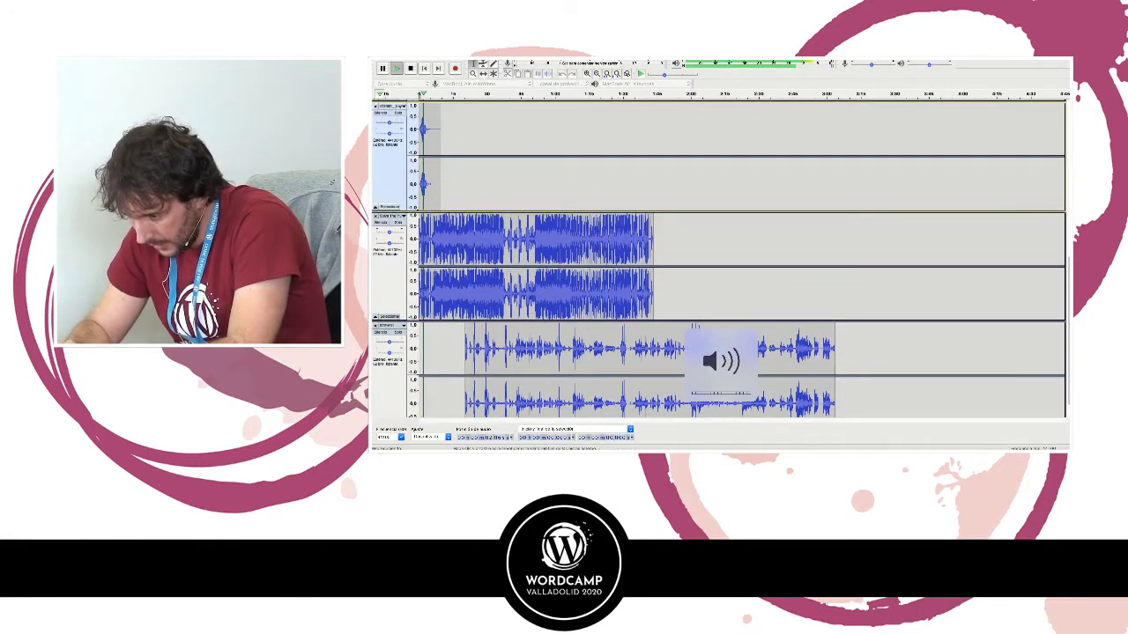
key("space")
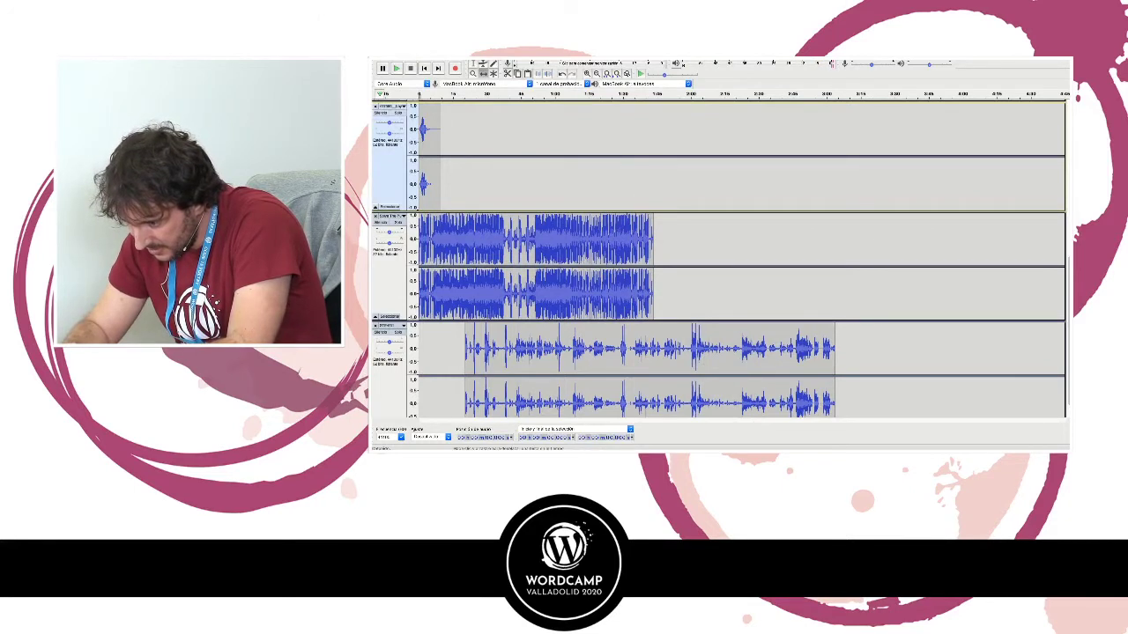
Shift the voice clip earlier so it starts at about 2.7 s, and play the mix from the beginning.
left_click_drag(617, 349, 576, 349)
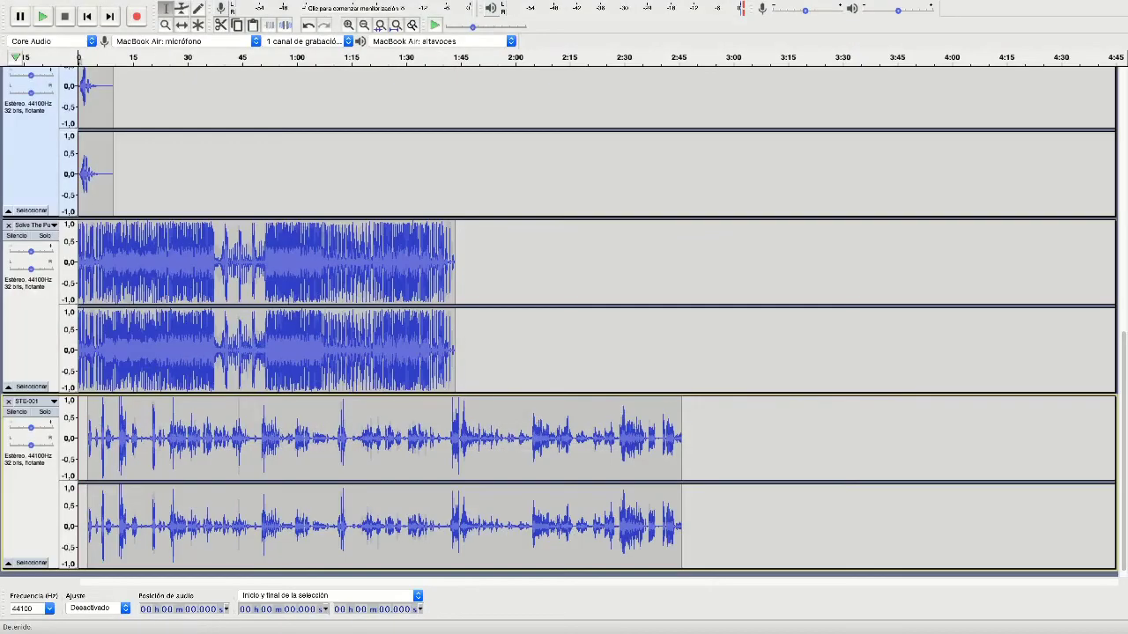
scroll(564, 321, "up", 1)
key("space")
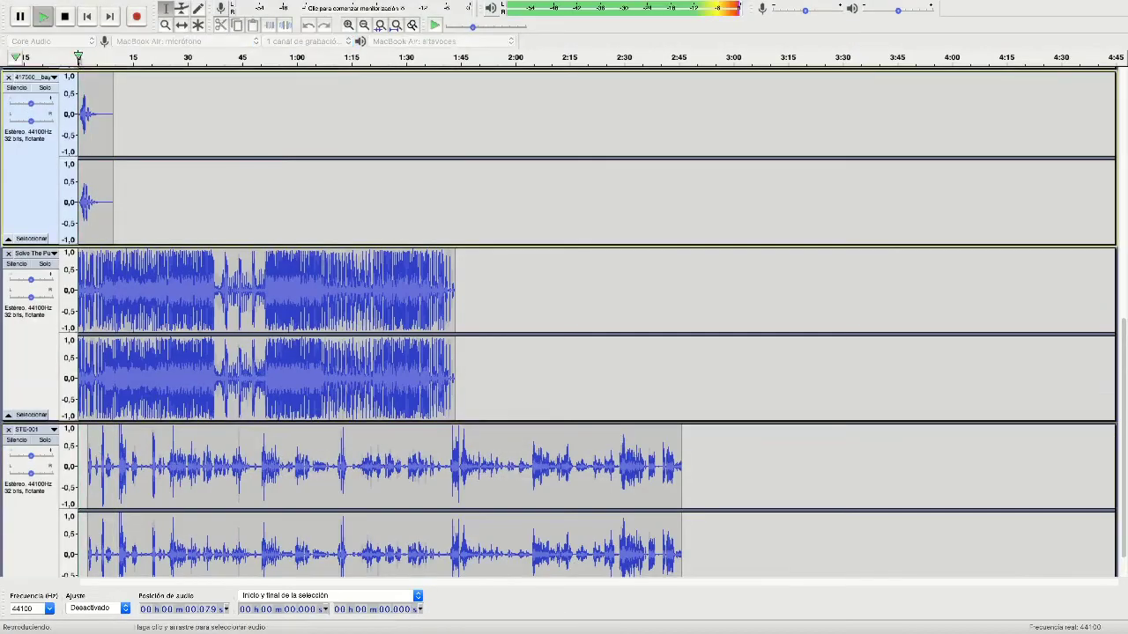
Listen to the opening of the mix with the voice entry from about 2.4 s.
left_click(349, 25)
left_click(349, 25)
left_click(349, 25)
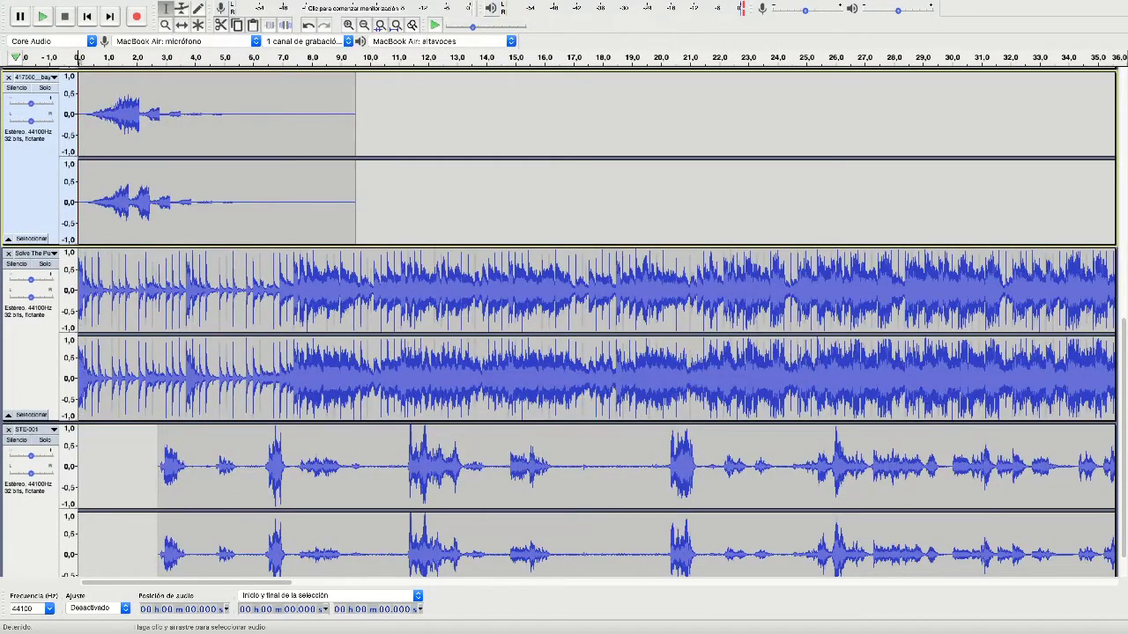
left_click(148, 493)
key("space")
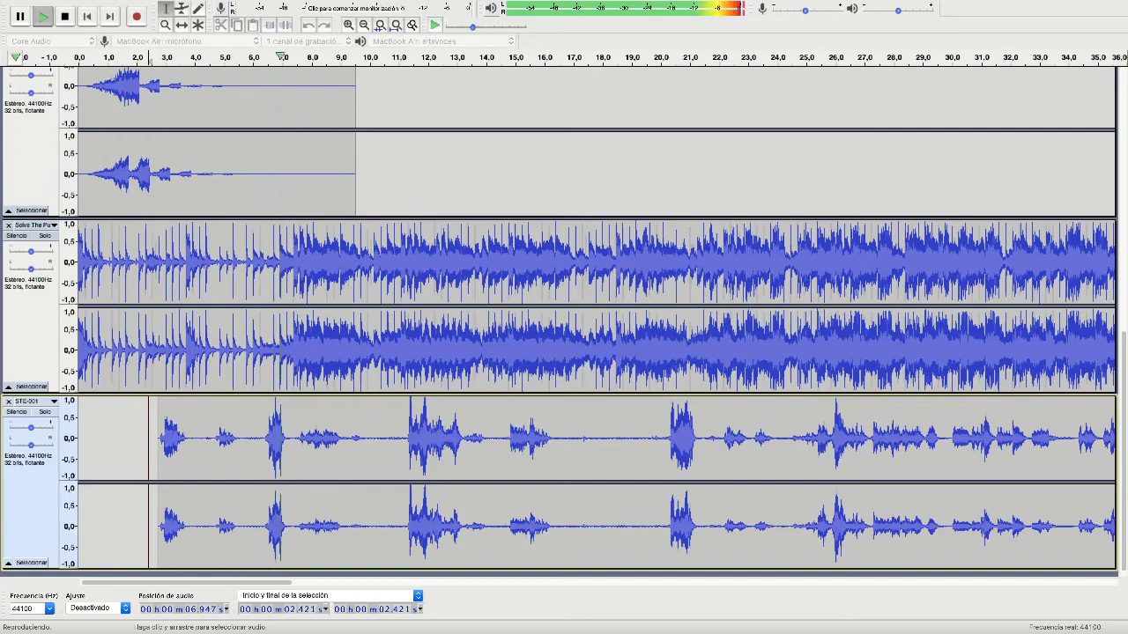
key("space")
Apply the Compressor effect to the voice track between about 2.5 s and 7.5 s.
left_click_drag(296, 493, 151, 493)
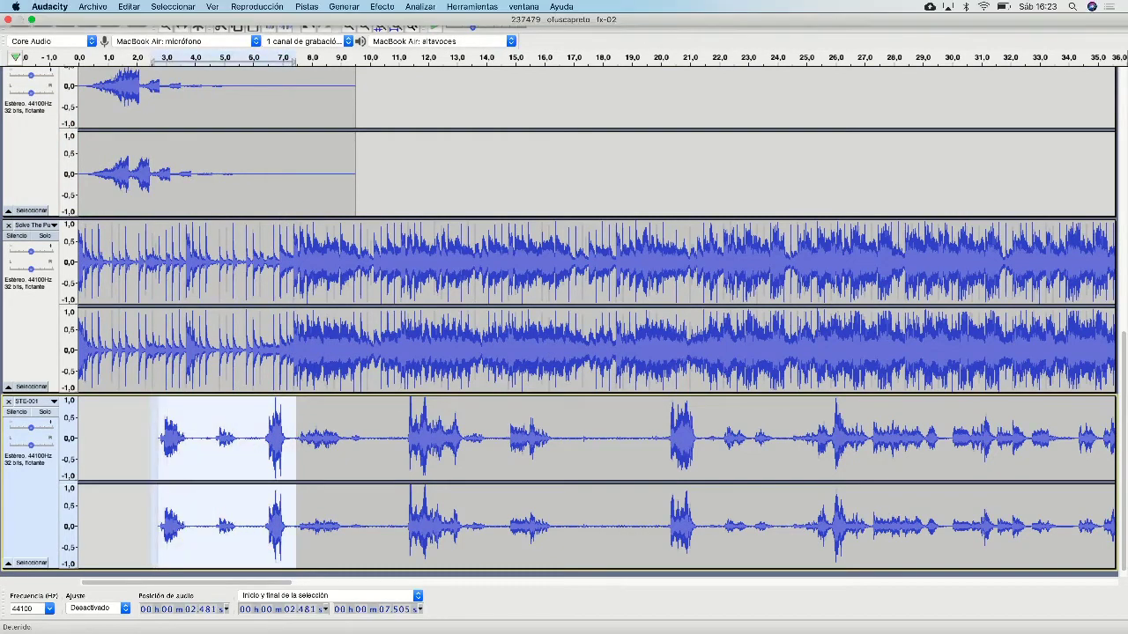
left_click(381, 8)
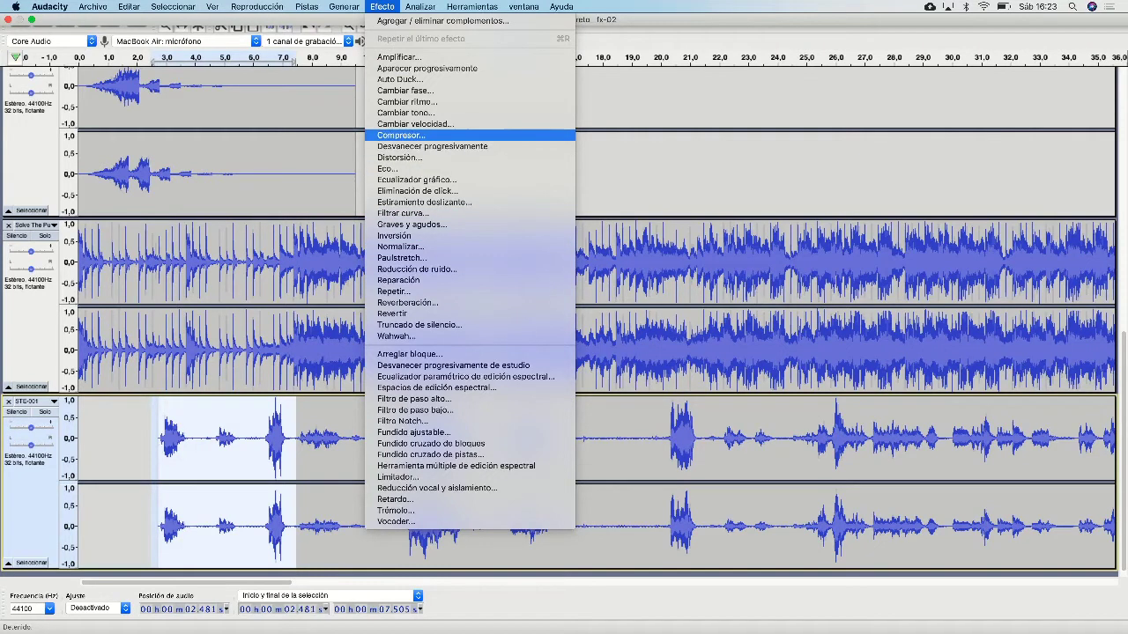
left_click(406, 135)
left_click(689, 450)
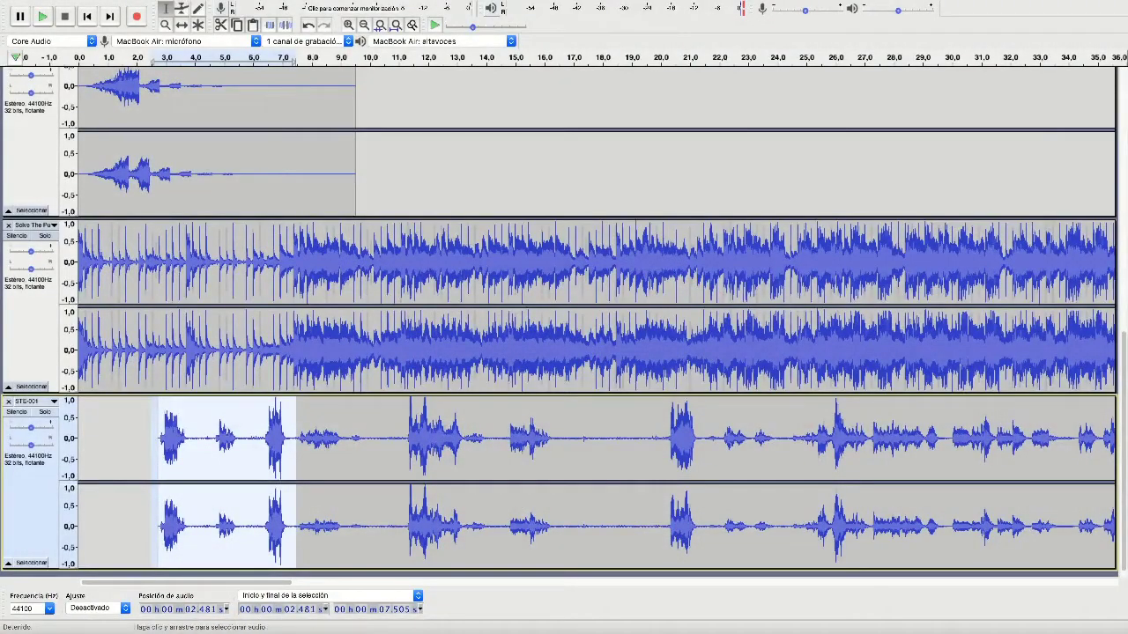
Fade the music track down to about 0.4 with envelope points at about 2.3 s and 3.5 s.
scroll(564, 317, "down", 1)
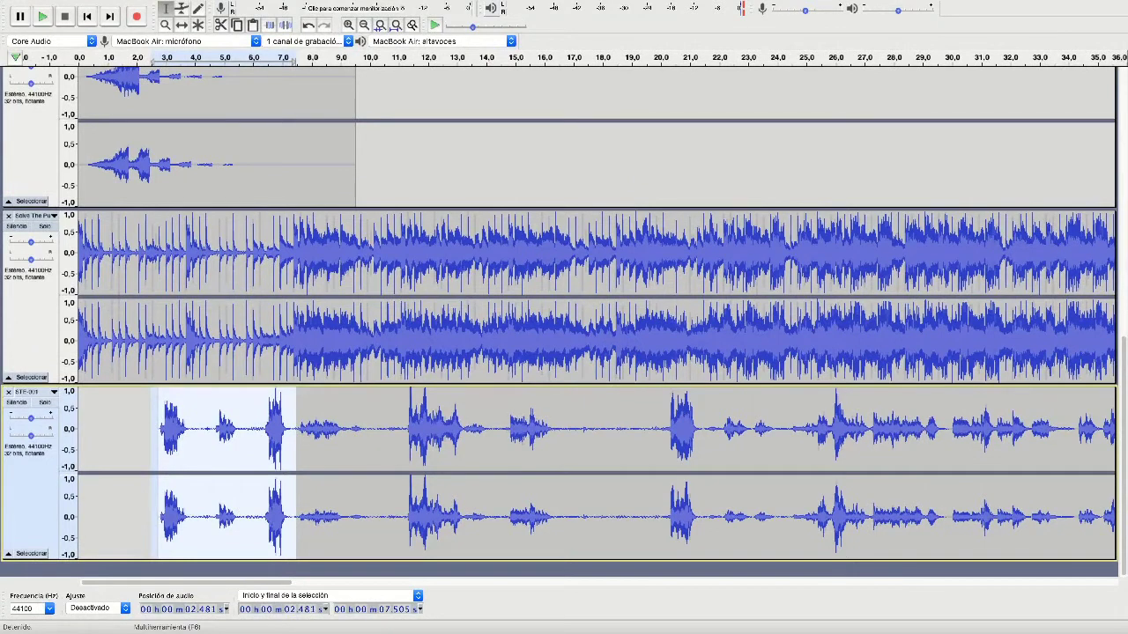
left_click(181, 7)
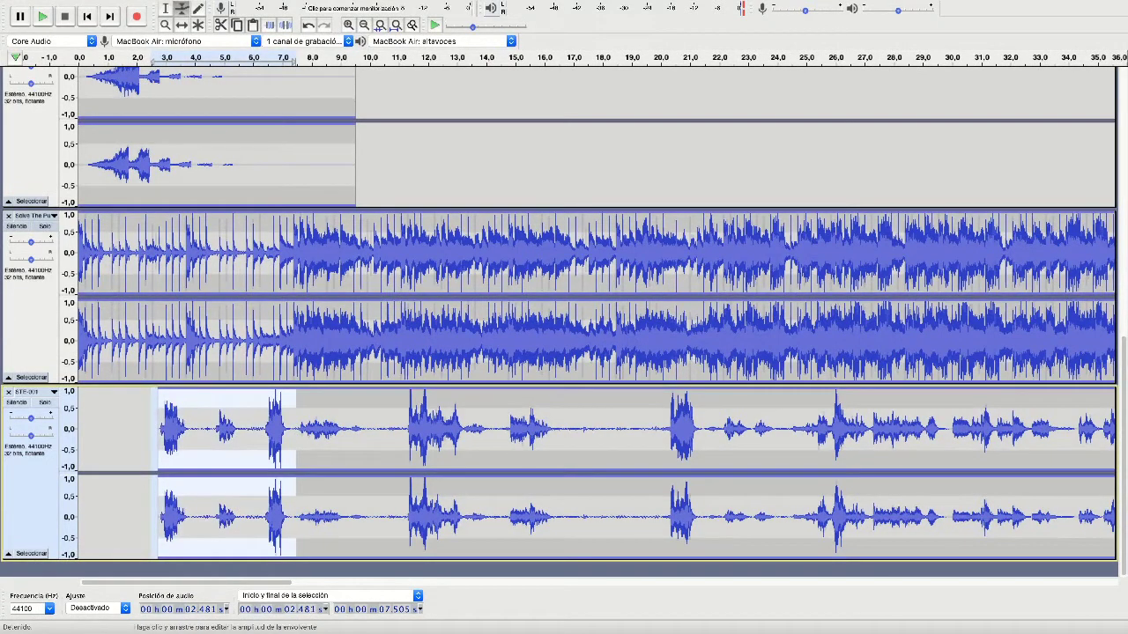
left_click(146, 215)
left_click(180, 214)
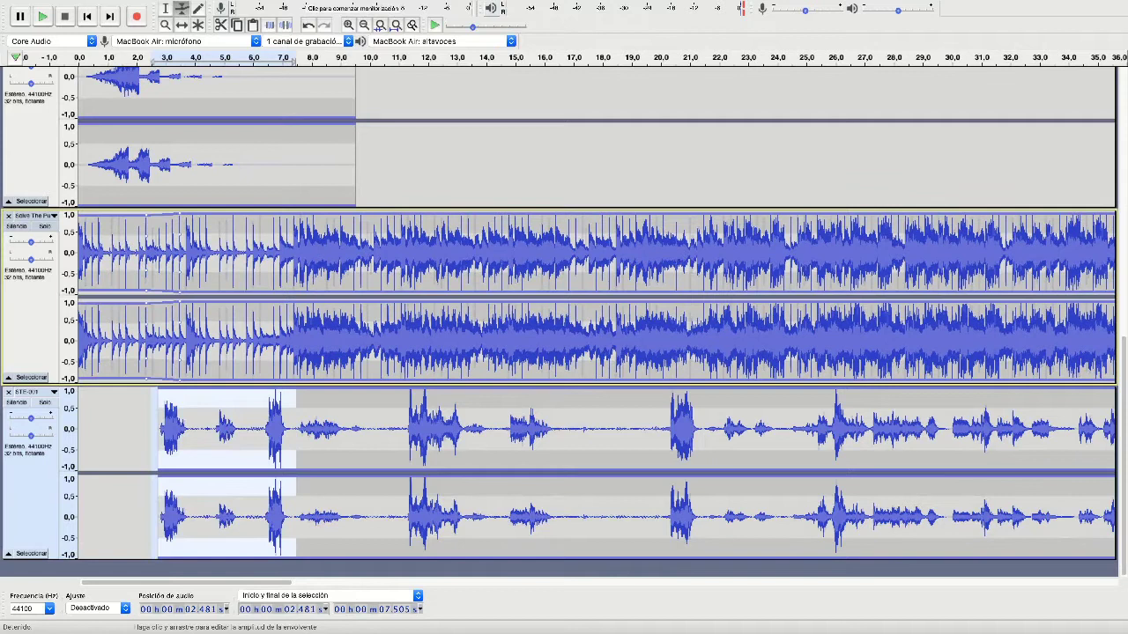
left_click_drag(181, 217, 181, 238)
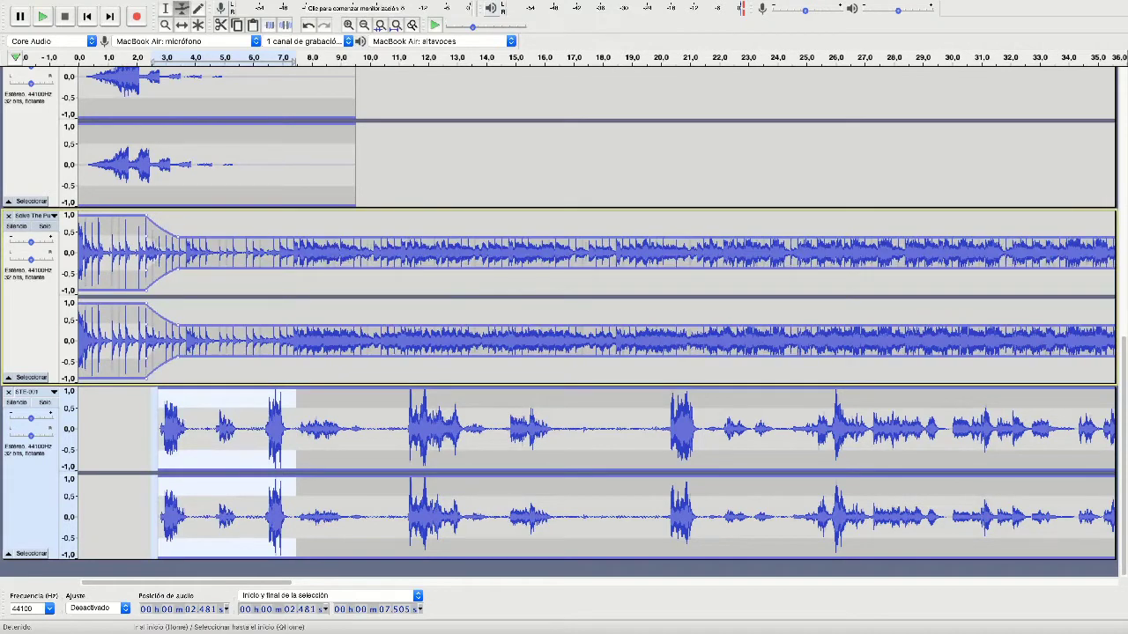
Listen to the mix over the lowered music from about 1.6 s, and again from about 20.2 s.
key("F1")
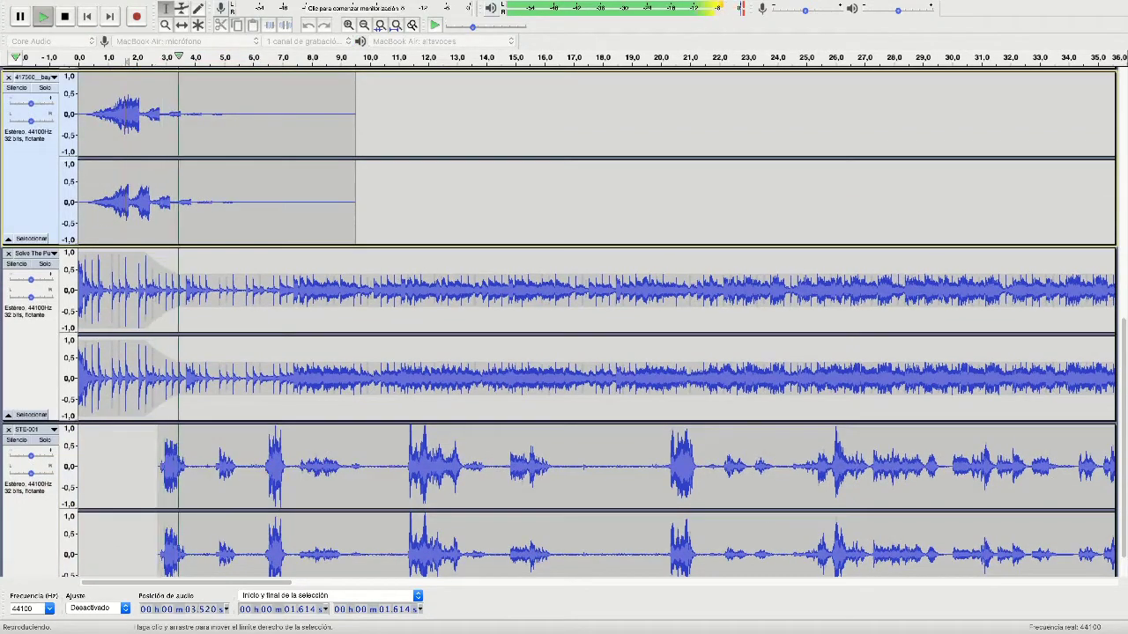
key("XF86AudioRaiseVolume")
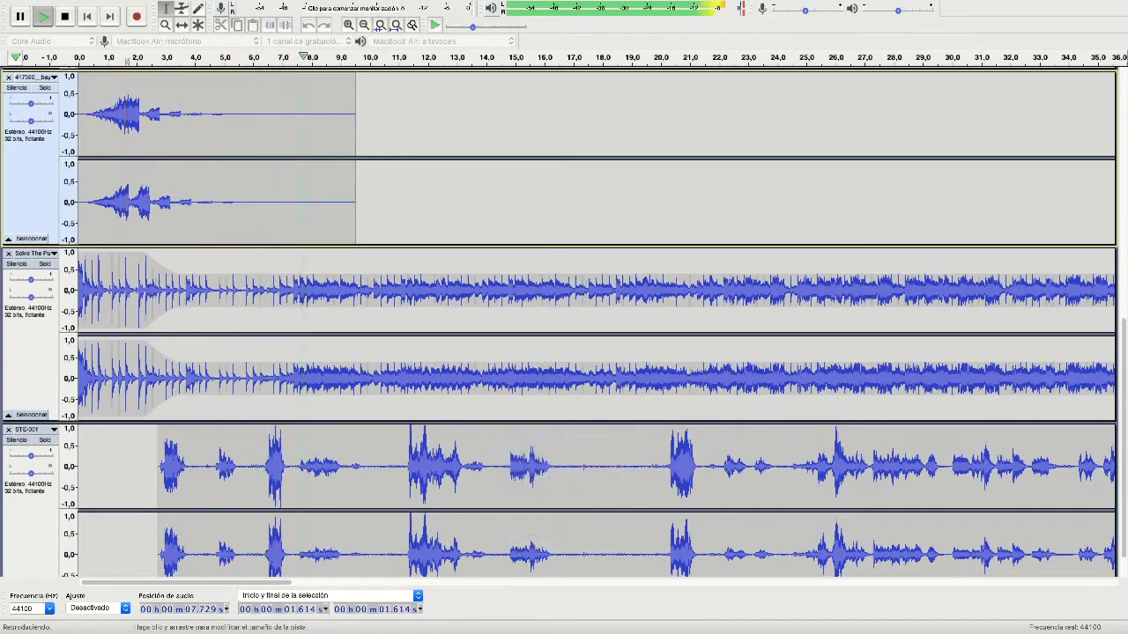
key("space")
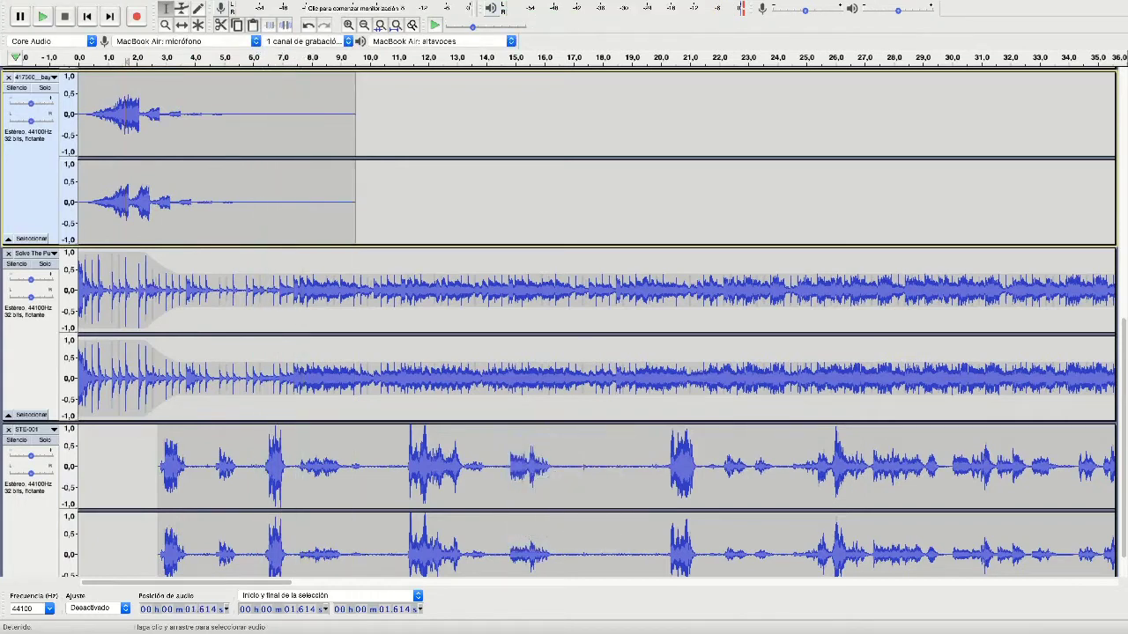
left_click(666, 458)
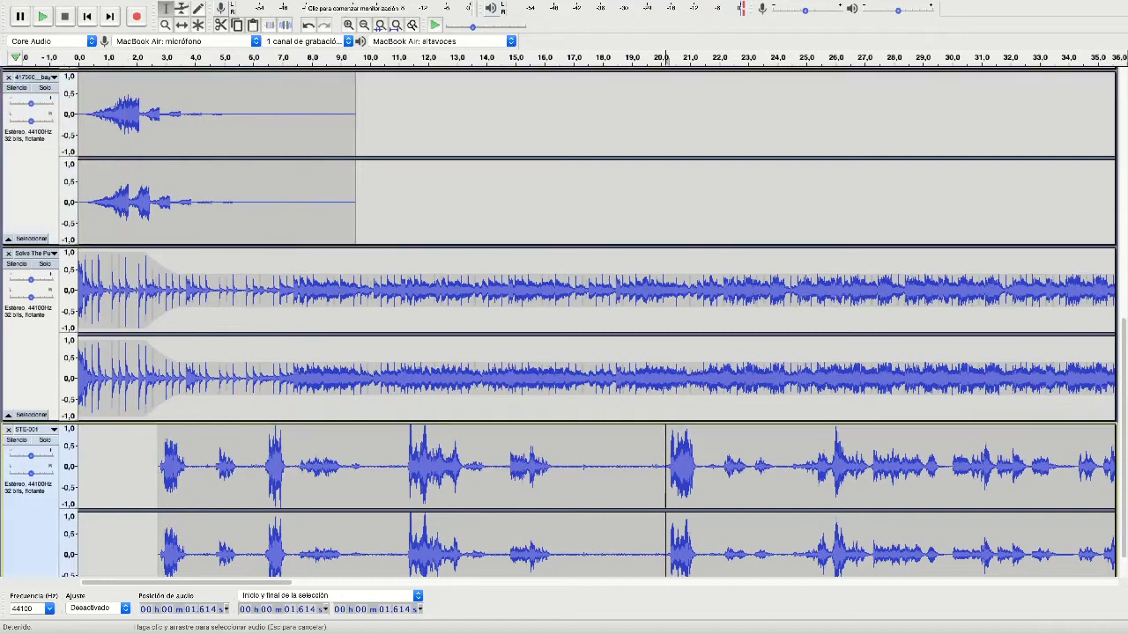
key("space")
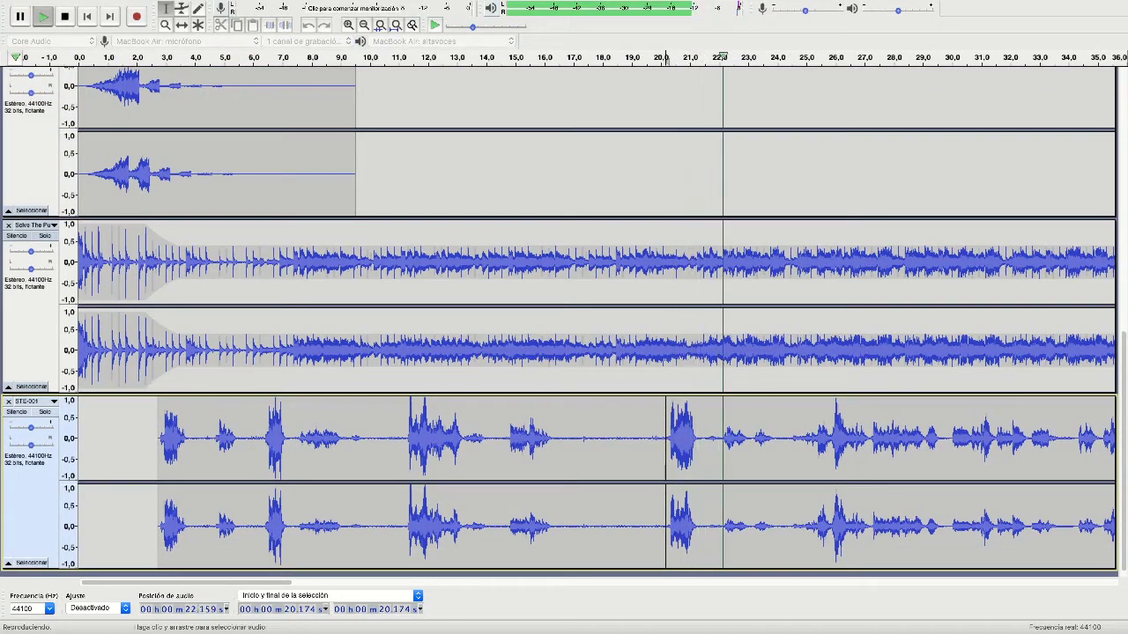
key("space")
Undo the envelope fade on the music track.
left_click_drag(668, 458, 299, 440)
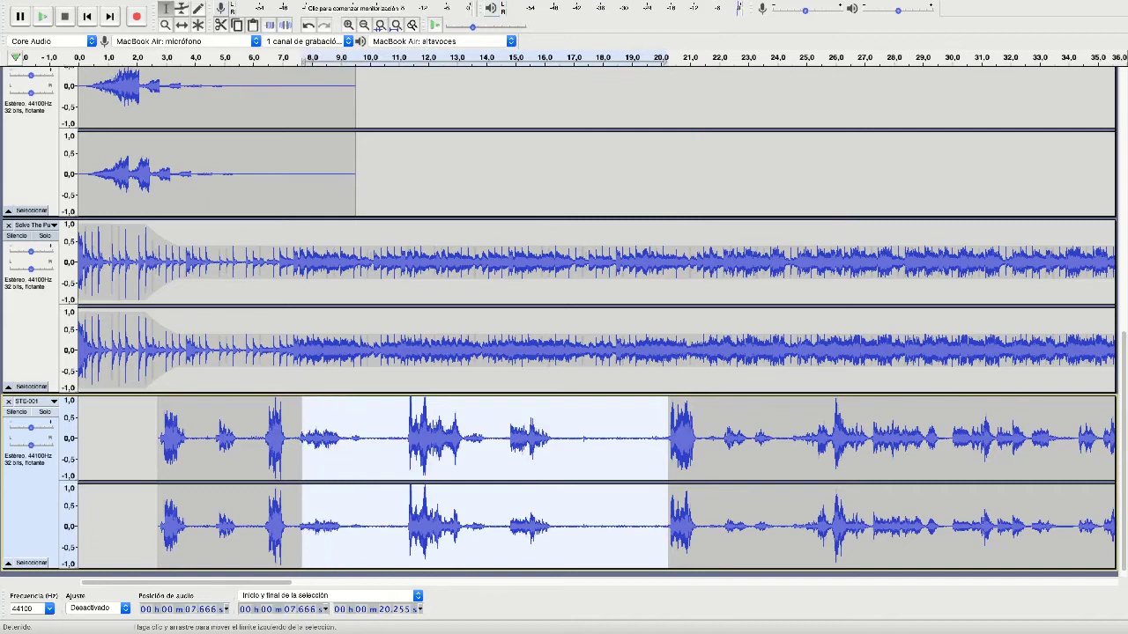
key("super+z")
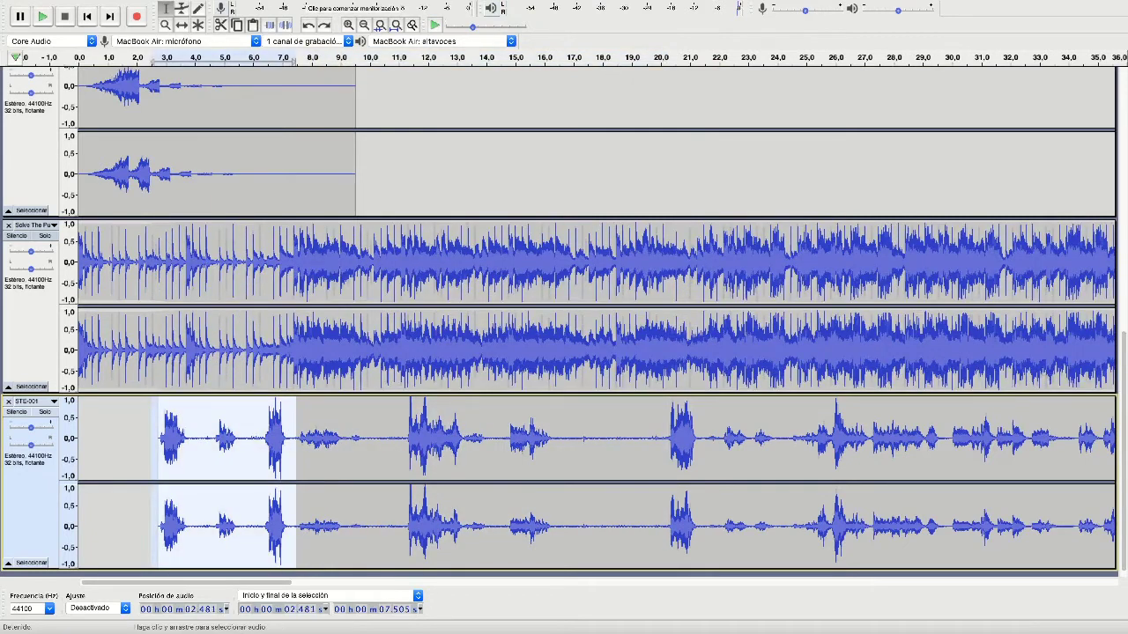
left_click(271, 450)
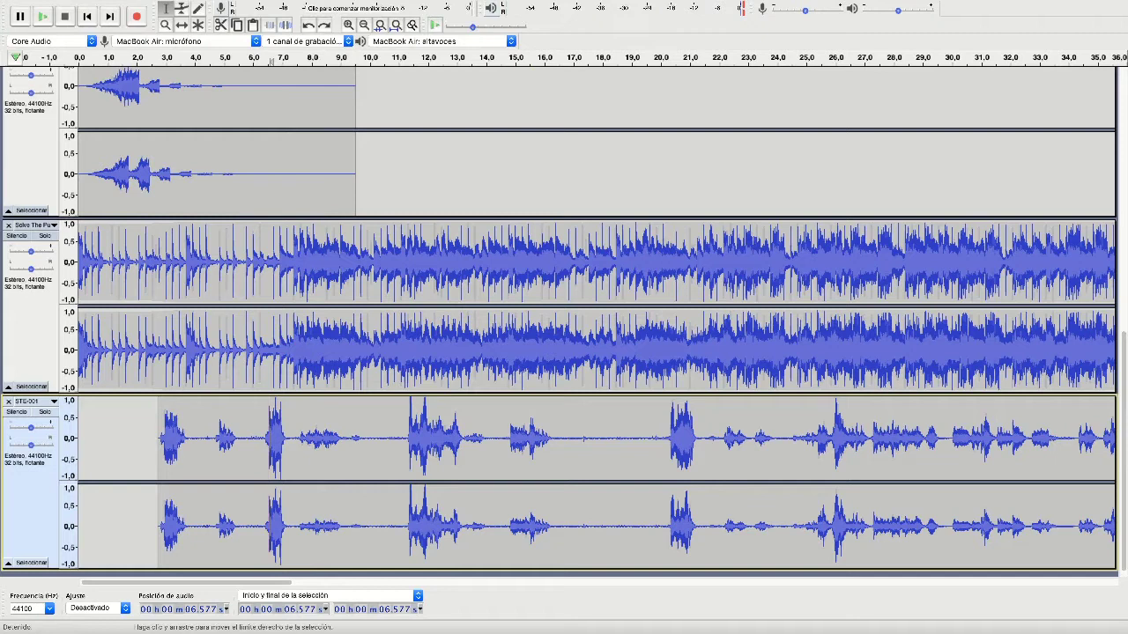
left_click_drag(296, 449, 152, 449)
Audition the voice from about 11.4 s and delete its section between about 7.6 s and 11.3 s.
left_click(410, 449)
key("space")
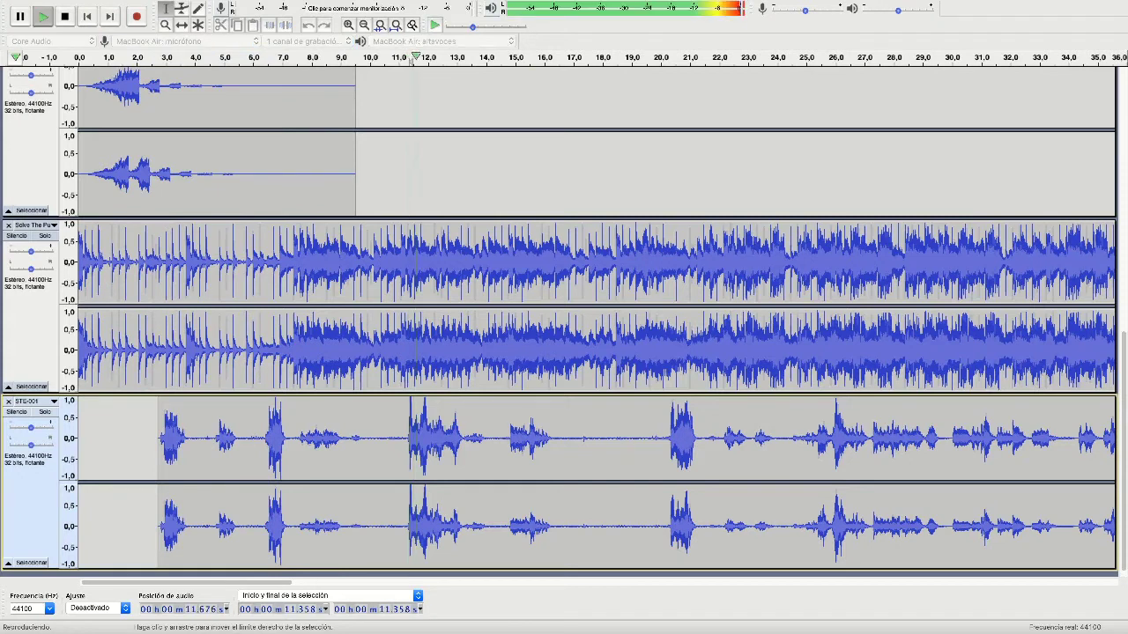
left_click(410, 58)
left_click_drag(406, 520, 305, 520)
key("Delete")
Play the mix across the voice cut from about 6.5 s, and listen again from about 30 s.
left_click(268, 520)
key("space")
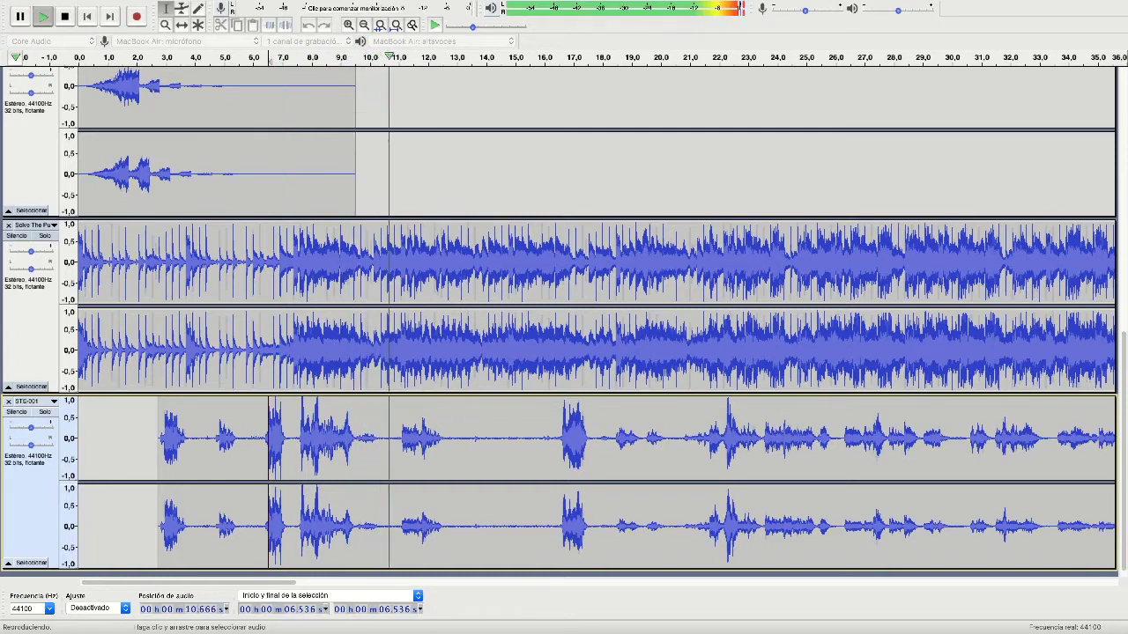
key("space")
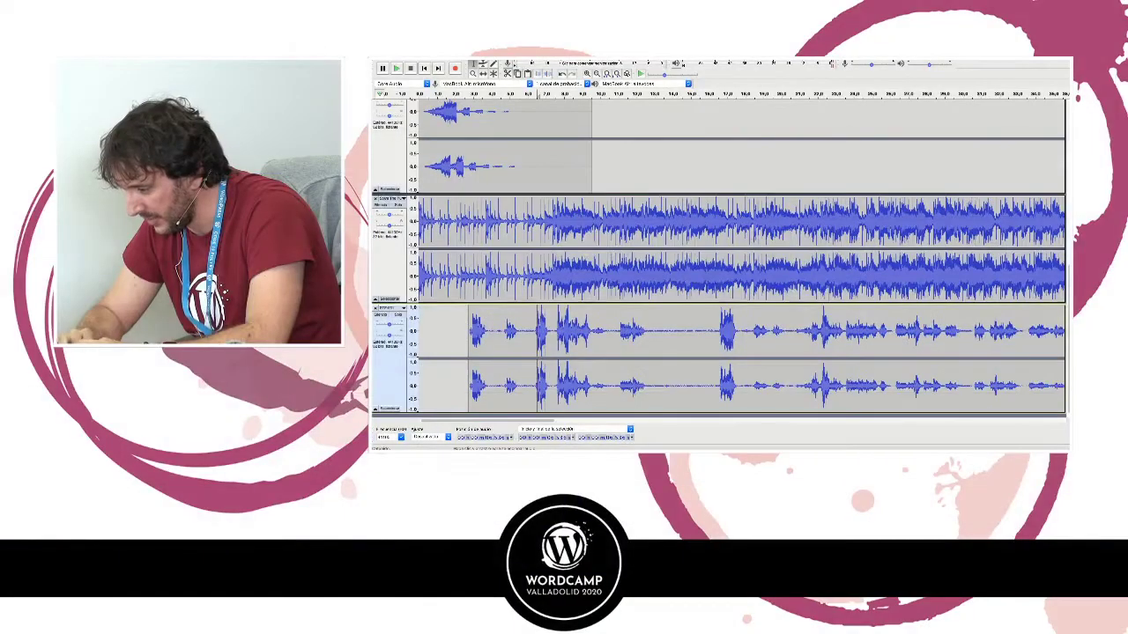
key("space")
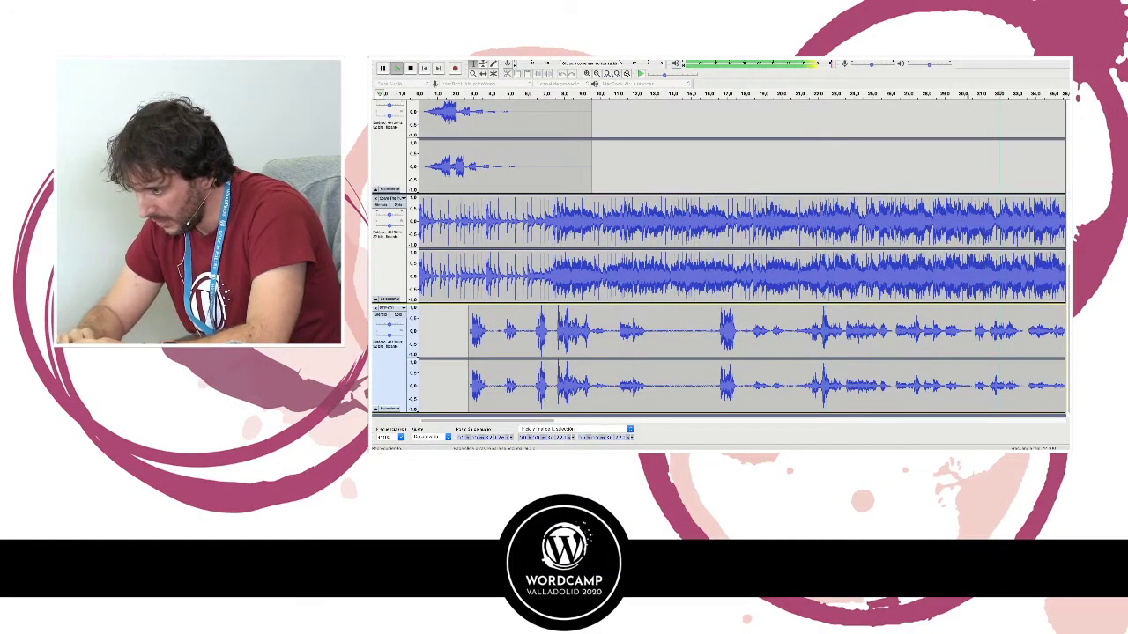
key("space")
Delete the voice section between about 11 s and 46 s, and play the mix across the cut.
key("ctrl+3")
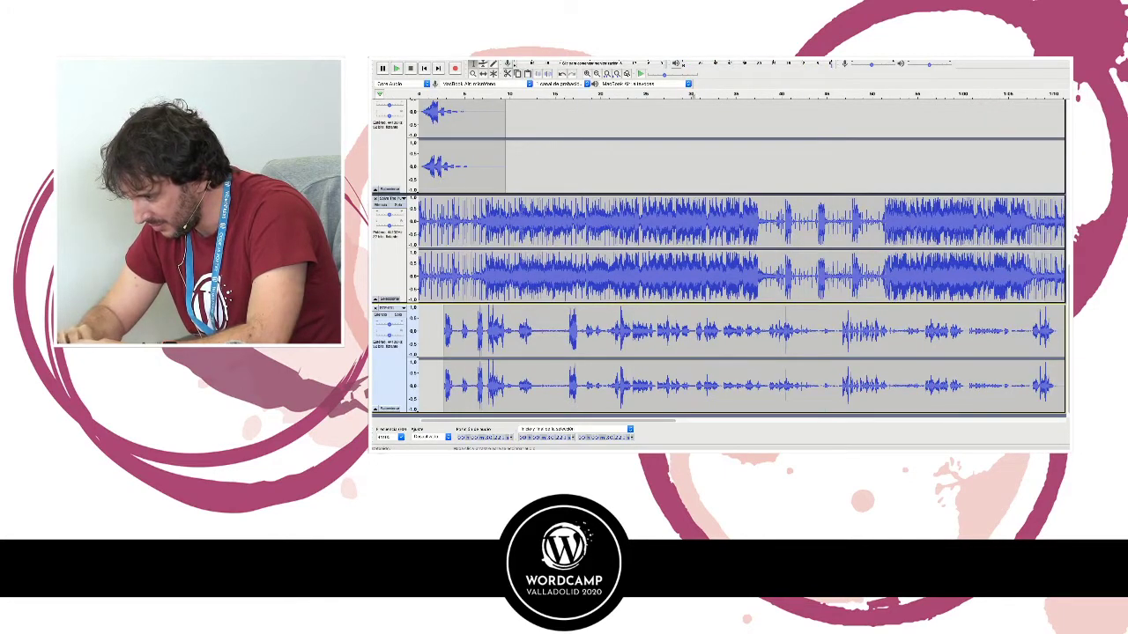
left_click_drag(697, 353, 840, 352)
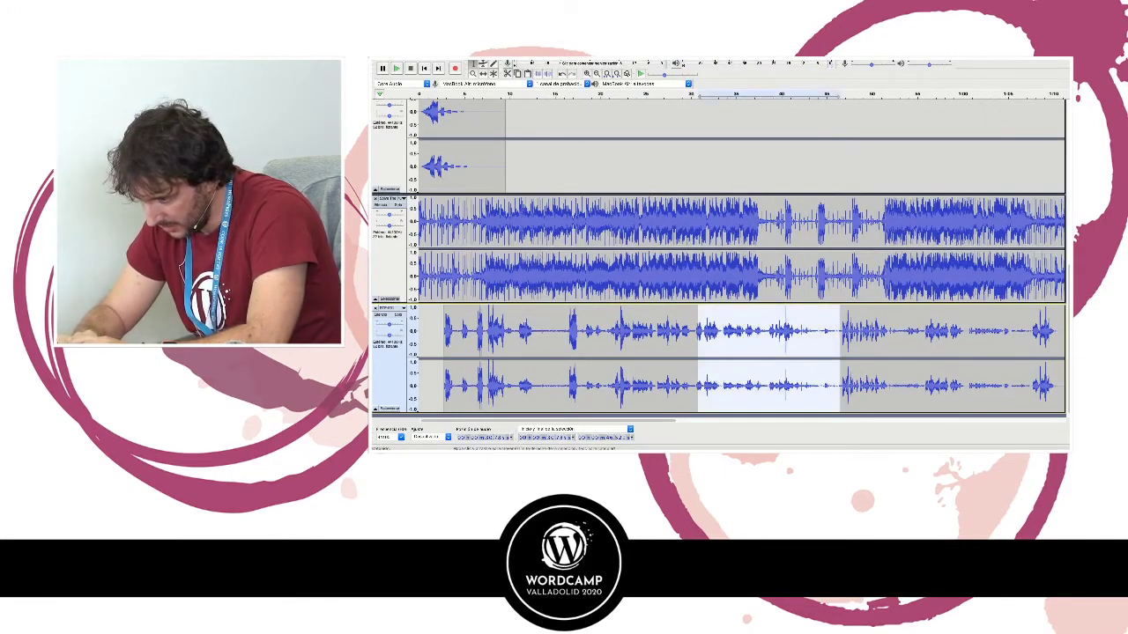
left_click_drag(697, 353, 519, 353)
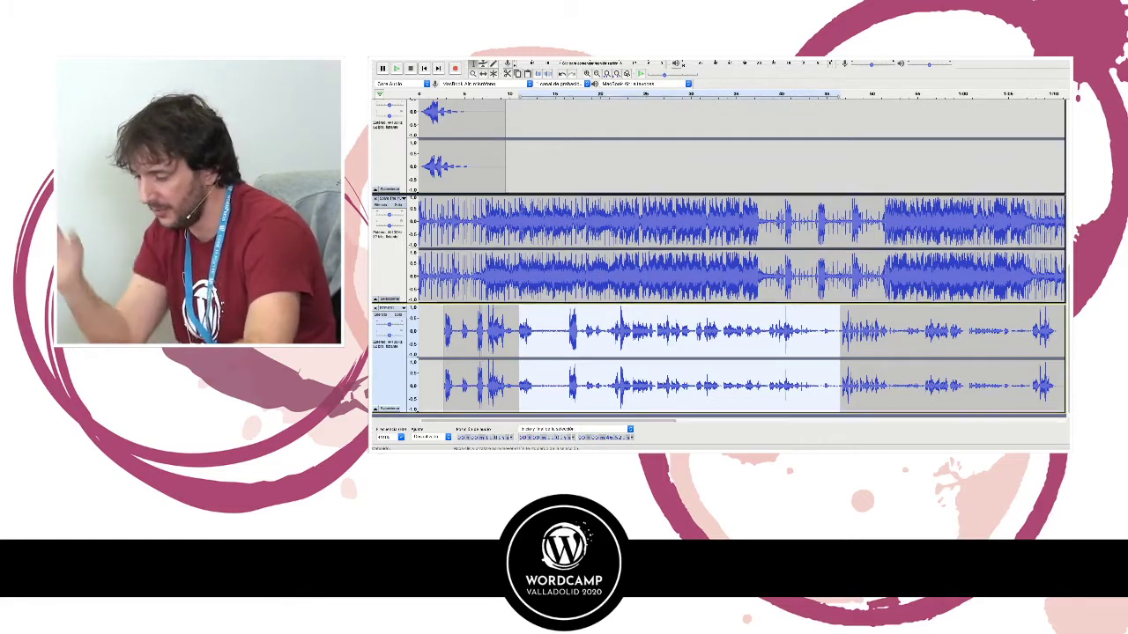
key("Delete")
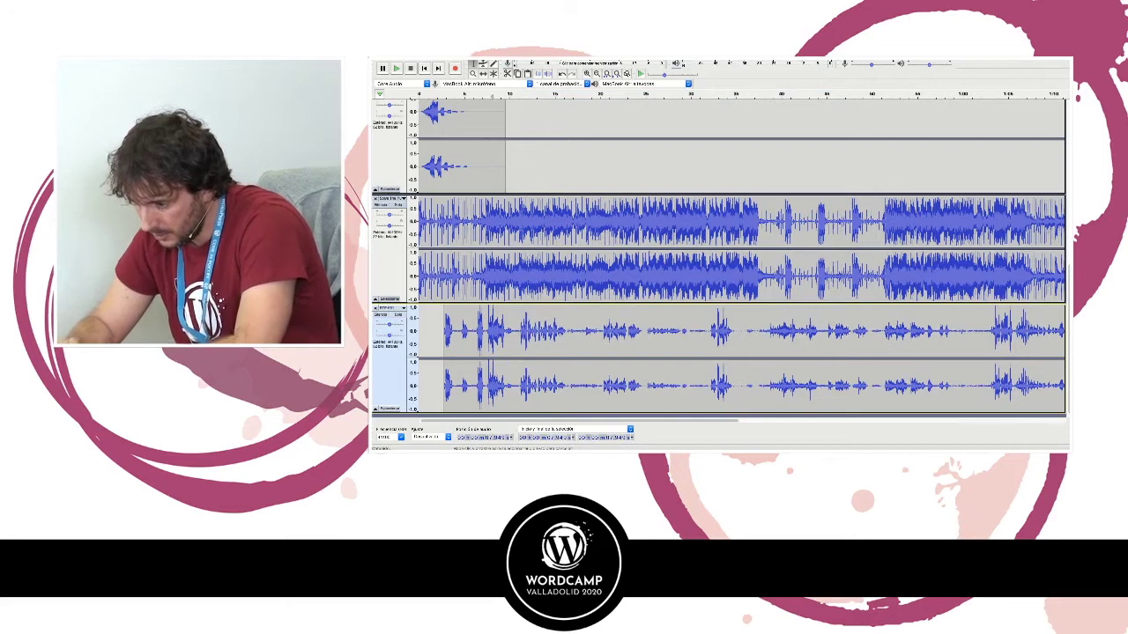
key("space")
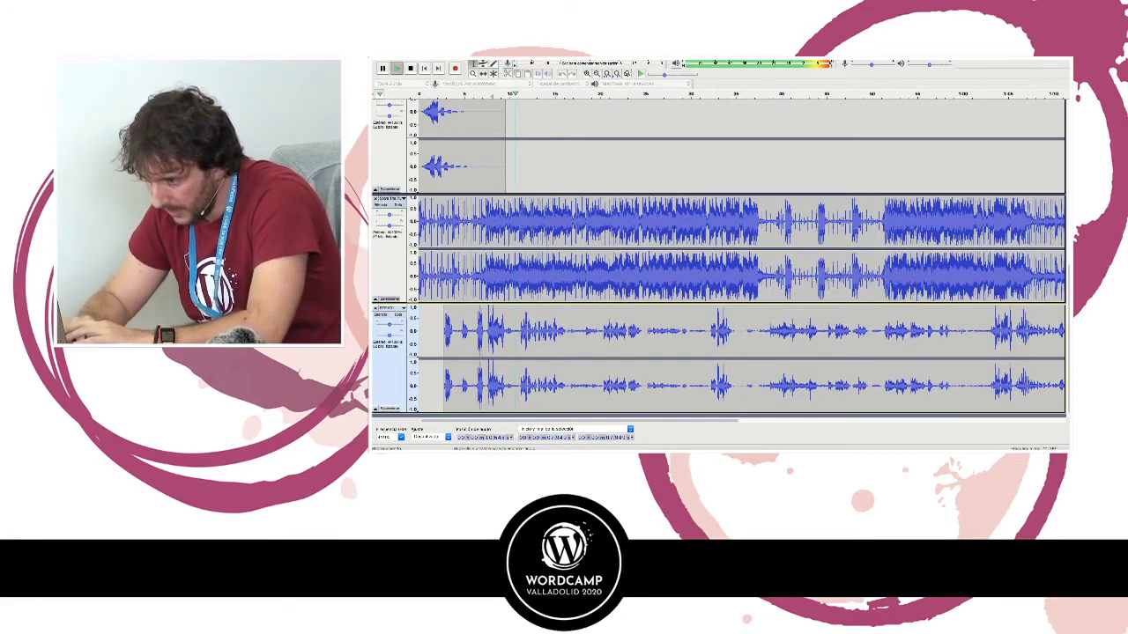
key("space")
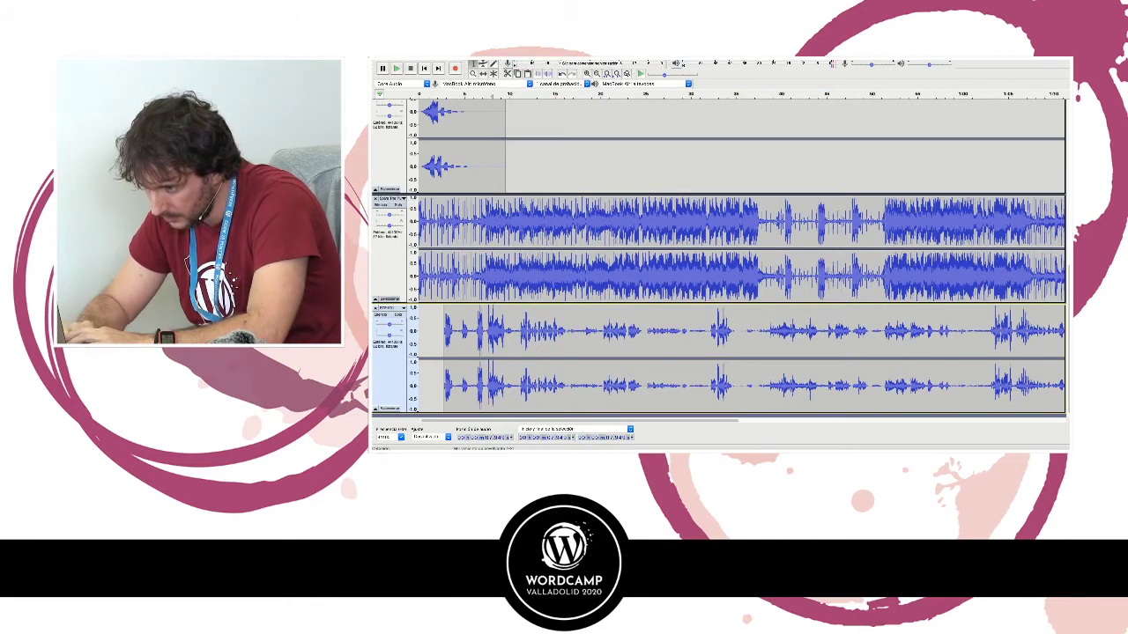
Fade the music down with envelope points at about 3.5 s and 7 s, and play the mix from about 4.8 s.
left_click(483, 64)
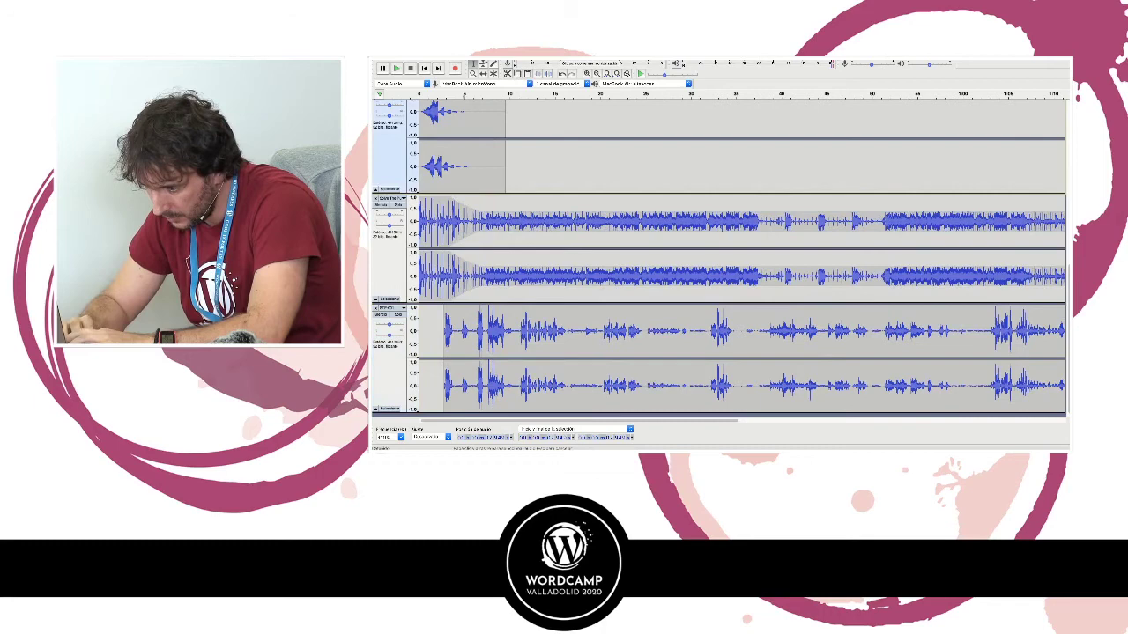
key("space")
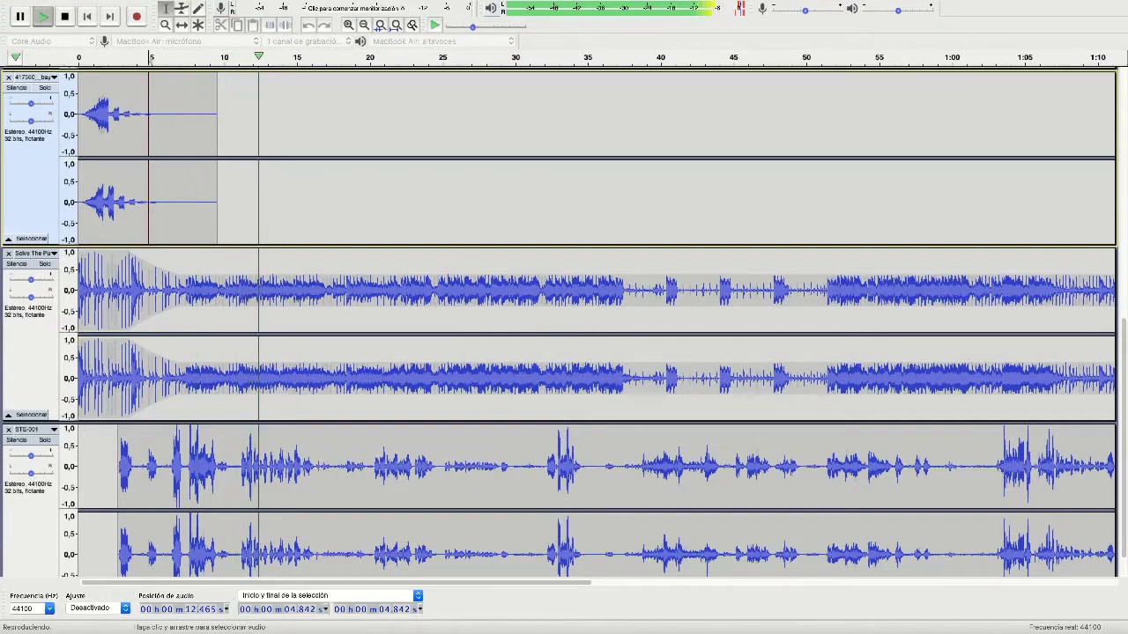
key("F2")
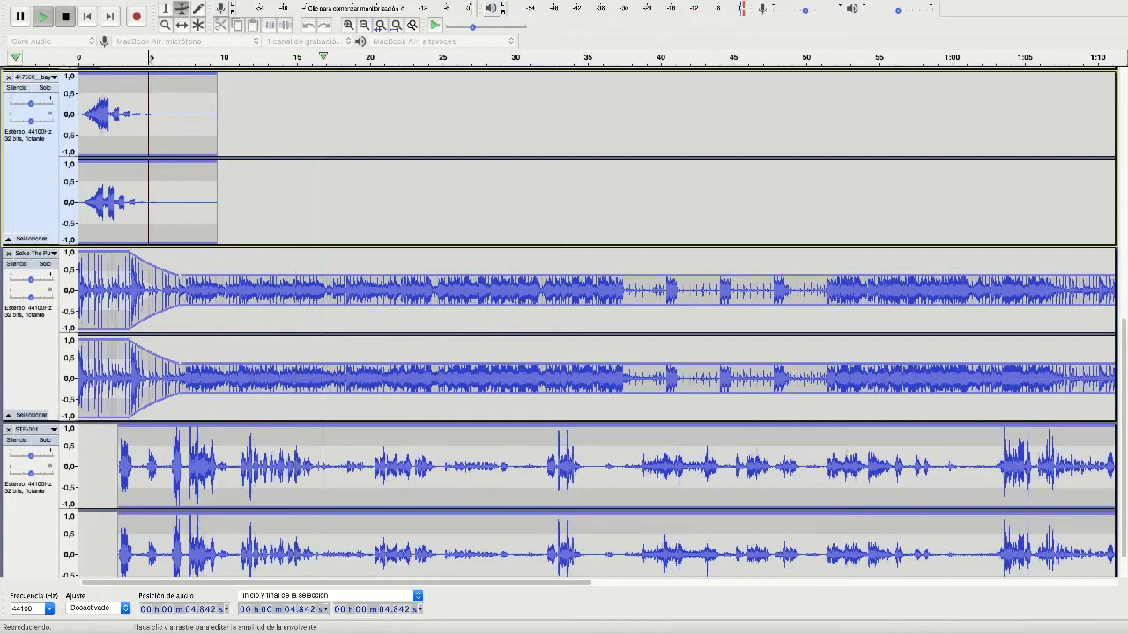
key("space")
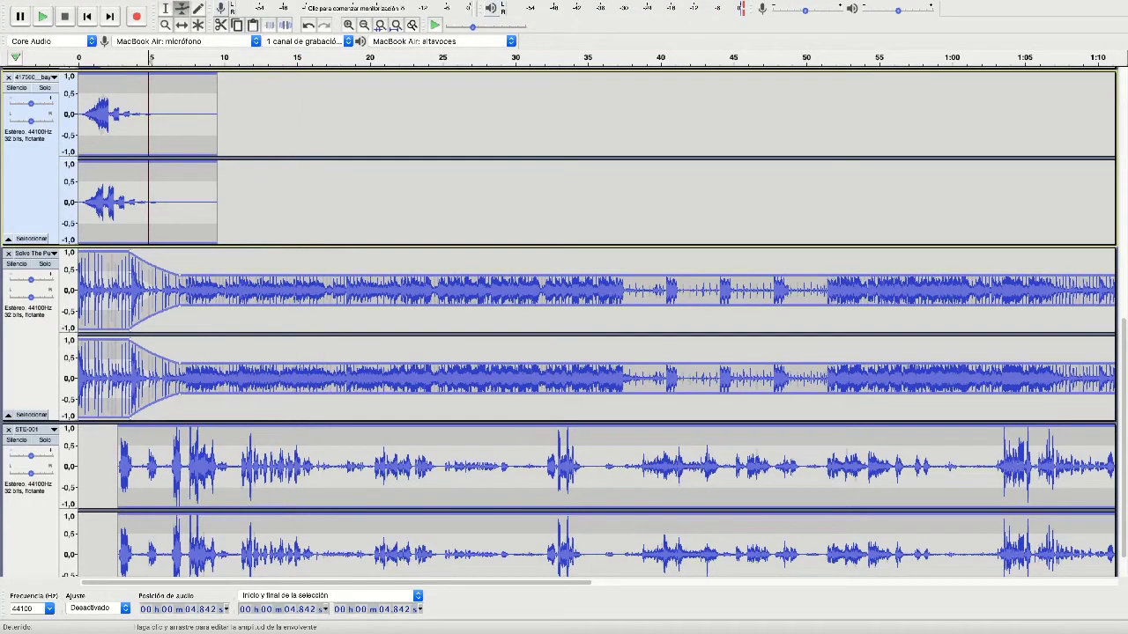
Lower the music's opening envelope level to about 0.8 and add a further gradual reduction reaching about 18 s.
left_click(180, 277)
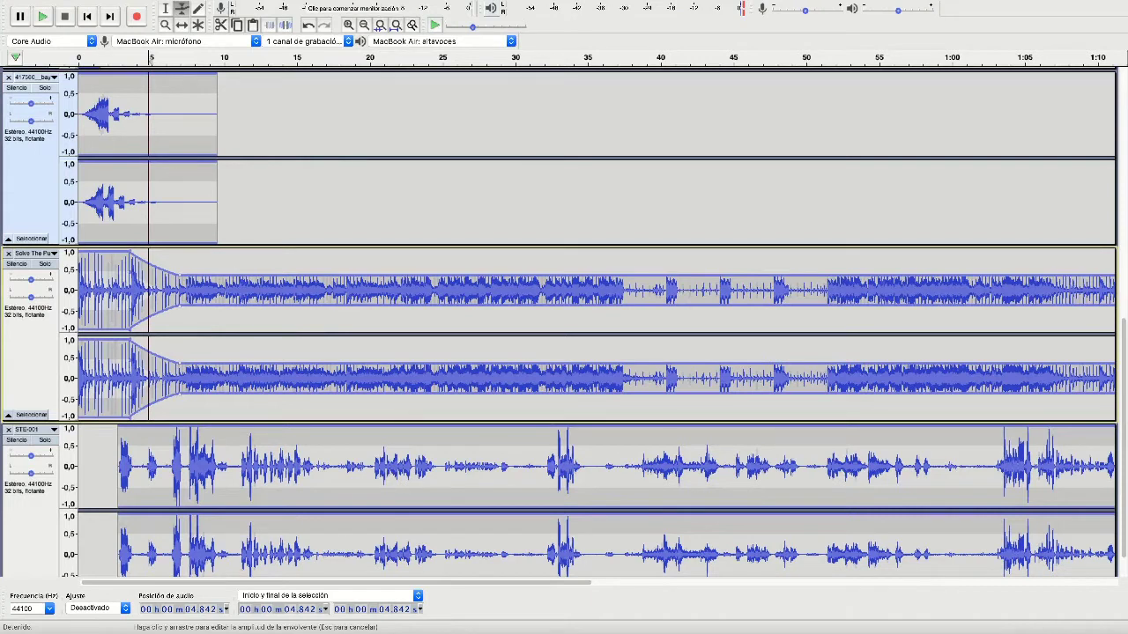
left_click_drag(131, 253, 130, 260)
left_click_drag(346, 276, 346, 282)
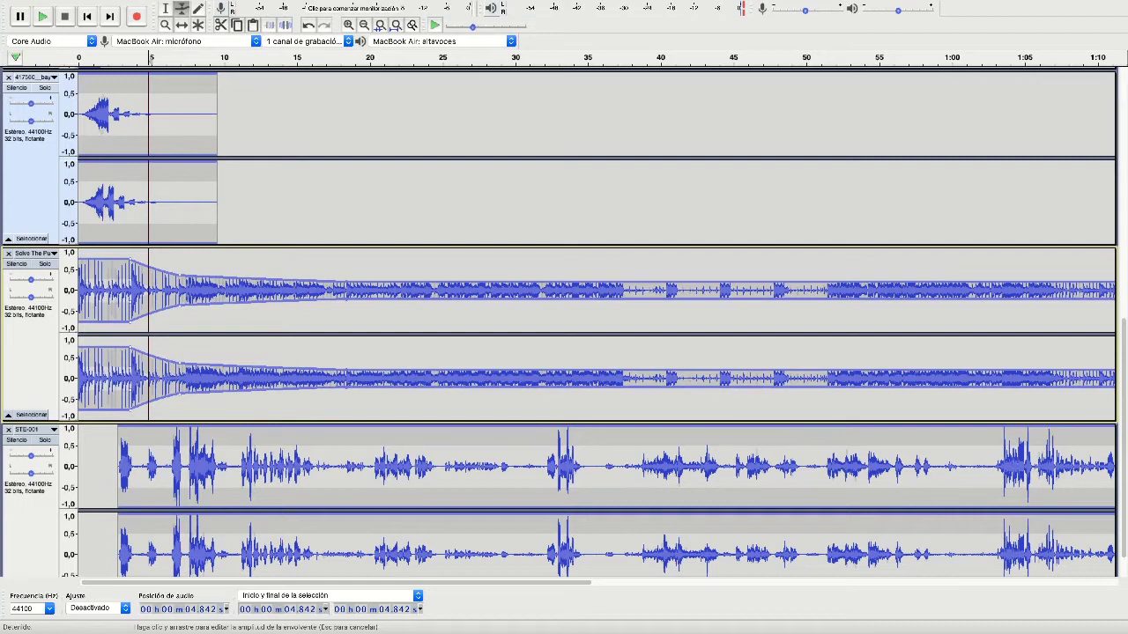
left_click_drag(335, 283, 342, 287)
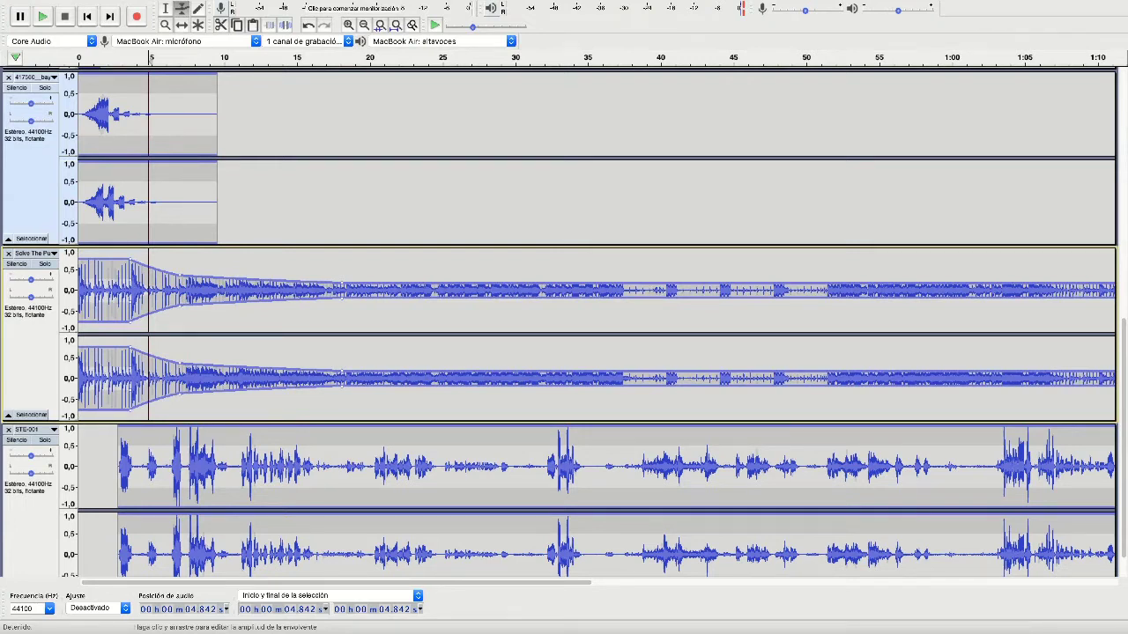
Reduce the music envelope further from about 18 s onward, and play the mix from about 13 s.
left_click(363, 24)
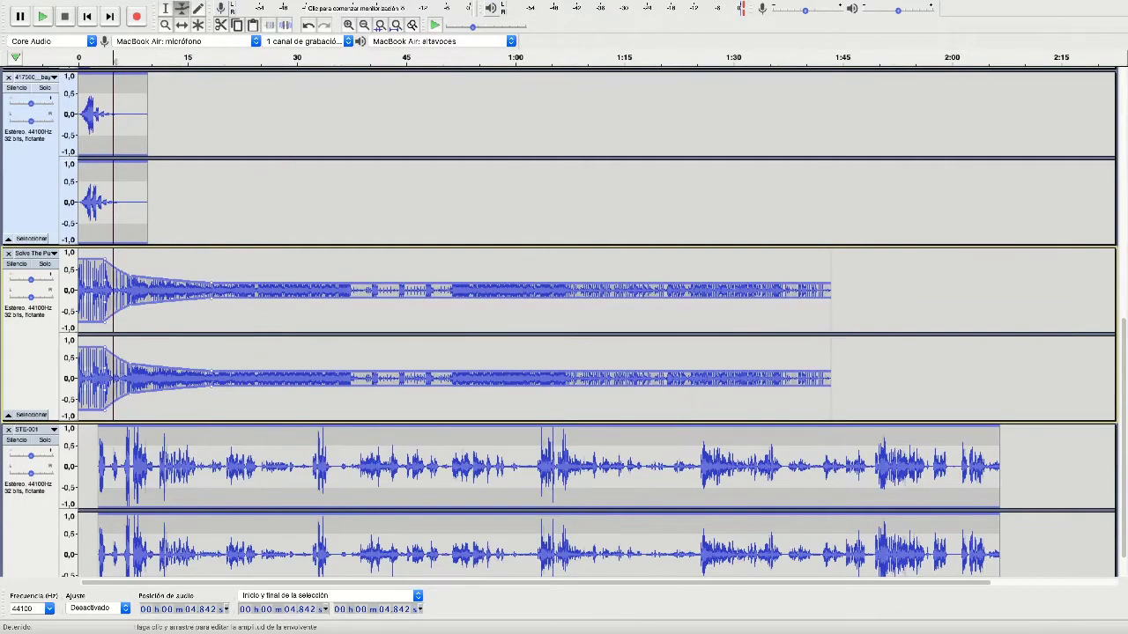
key("space")
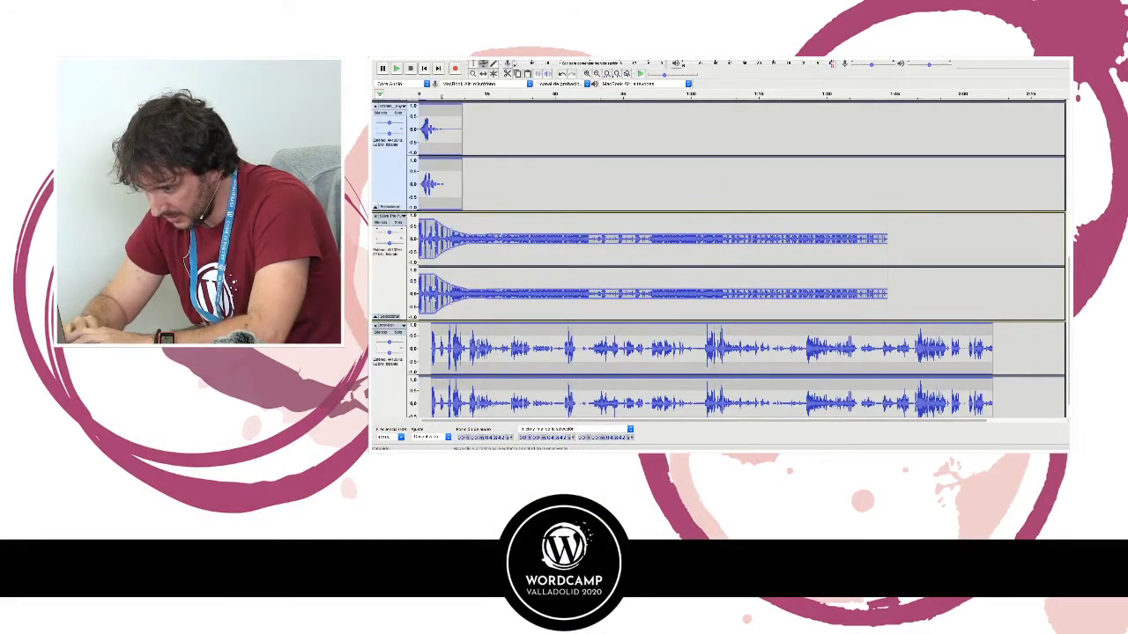
left_click_drag(502, 233, 502, 236)
left_click(473, 64)
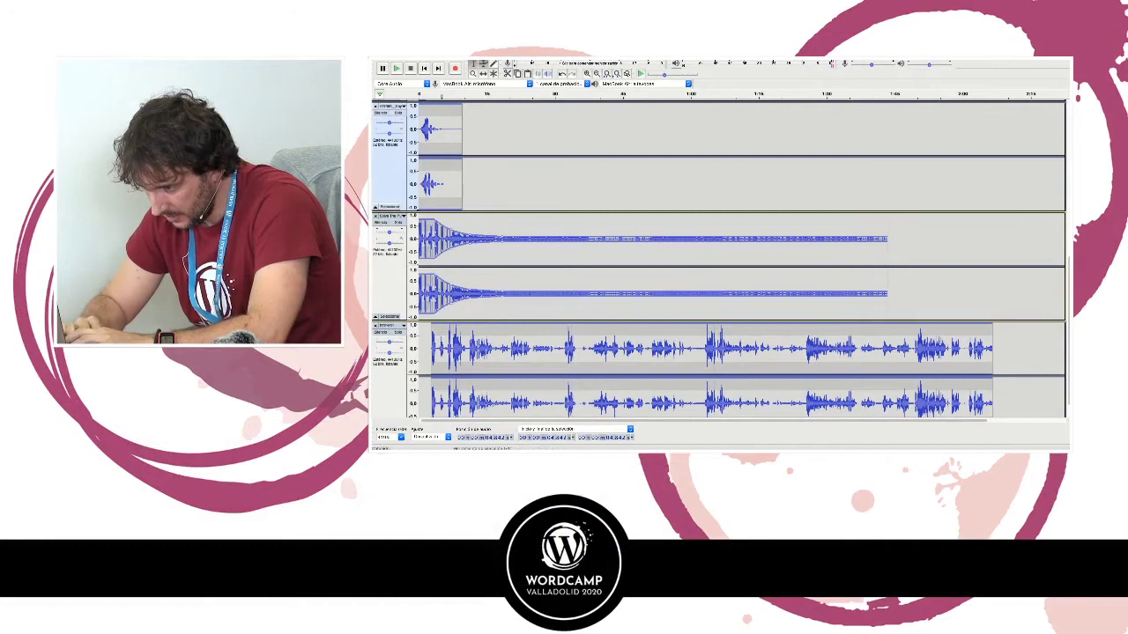
key("space")
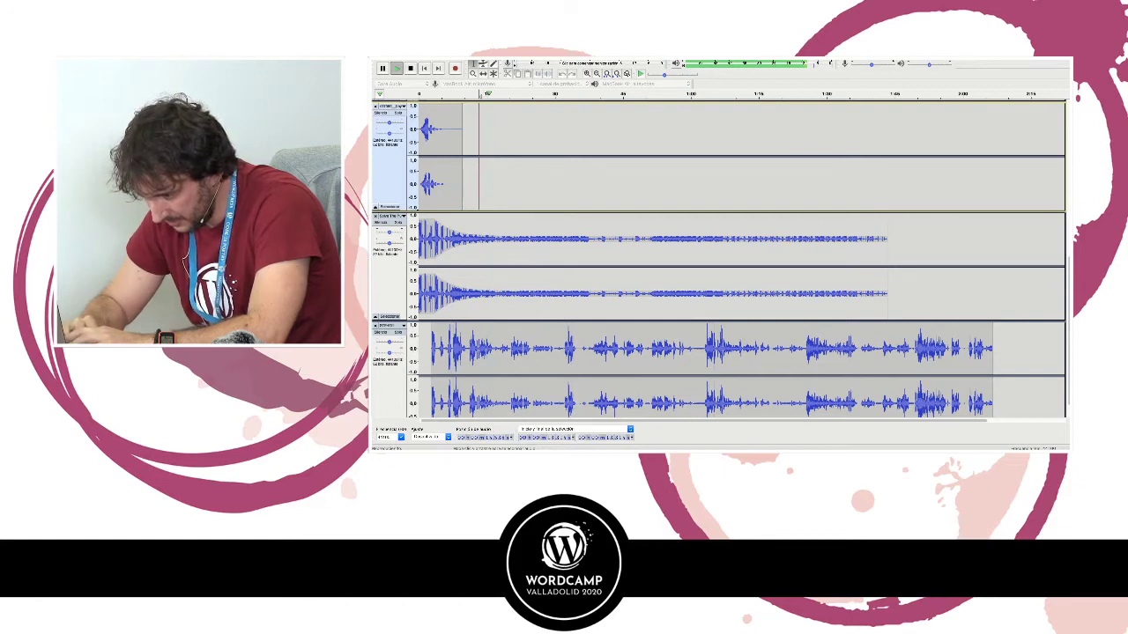
key("space")
Delete the voice section between about 16.5 s and 31.9 s, and play the mix across the cut from about 14.5 s.
left_click_drag(494, 355, 529, 355)
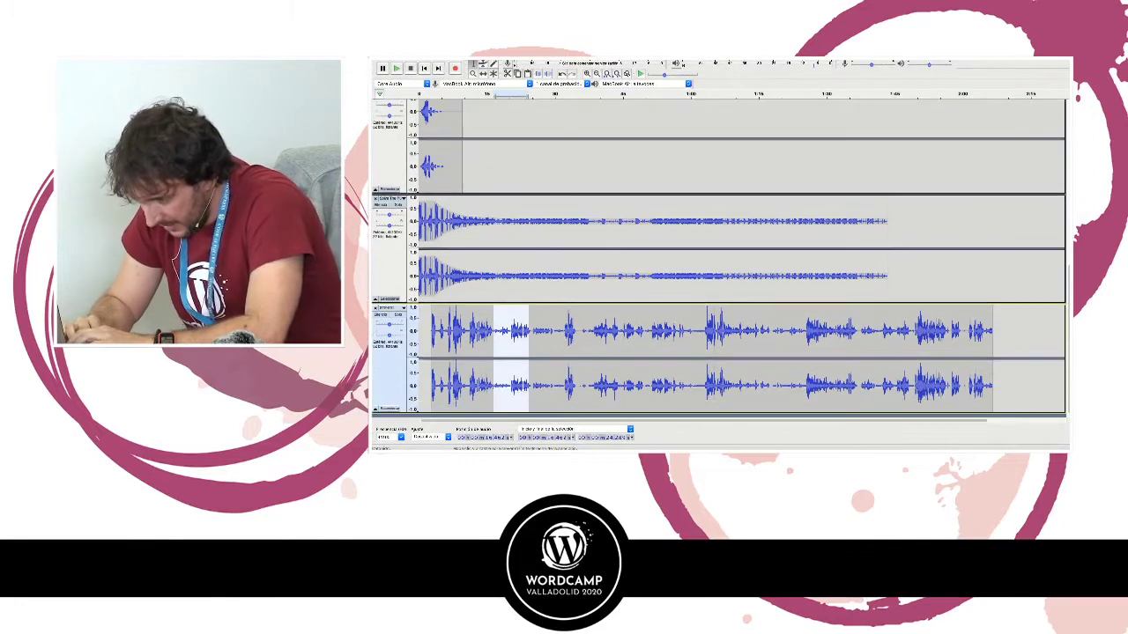
left_click(310, 441)
key("space")
left_click_drag(310, 440, 231, 441)
left_click_drag(232, 484, 197, 485)
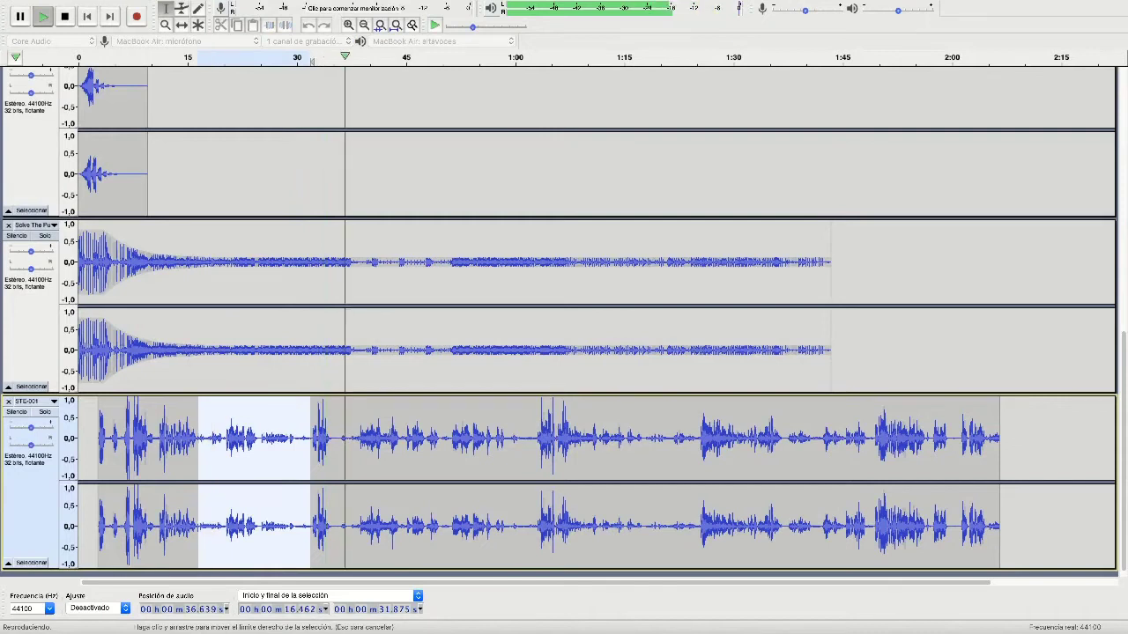
key("space")
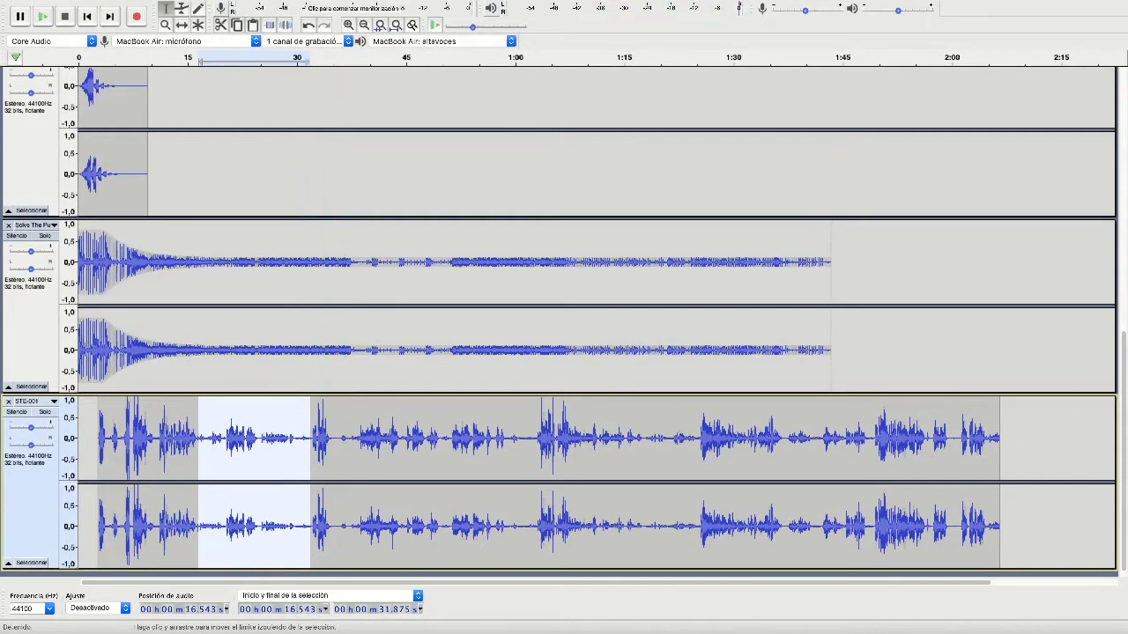
key("Delete")
left_click(184, 484)
key("space")
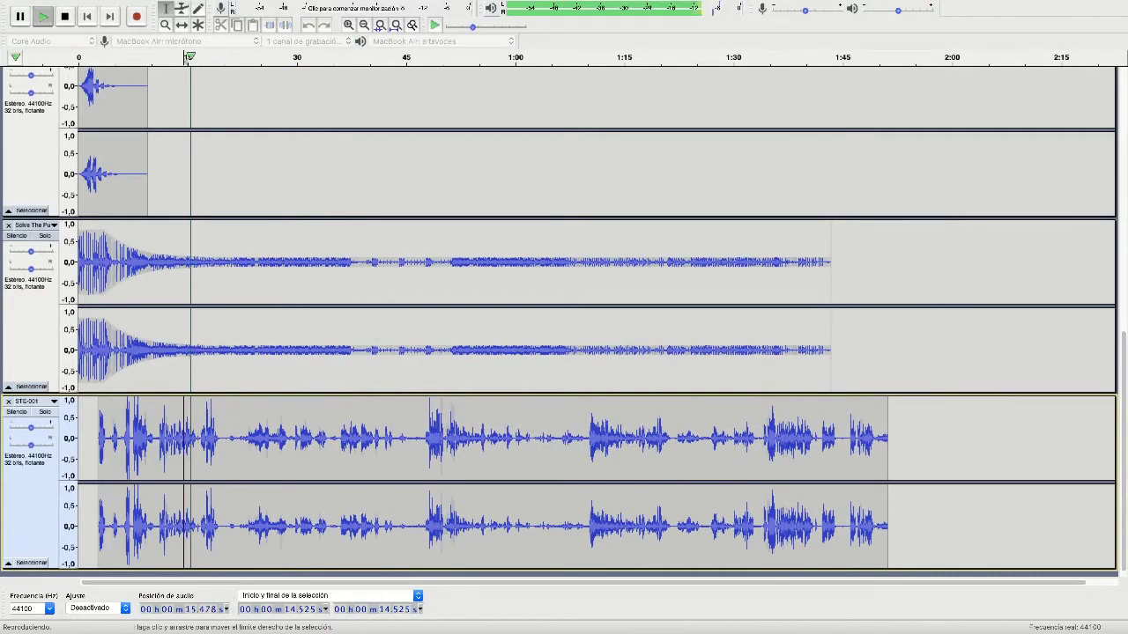
key("space")
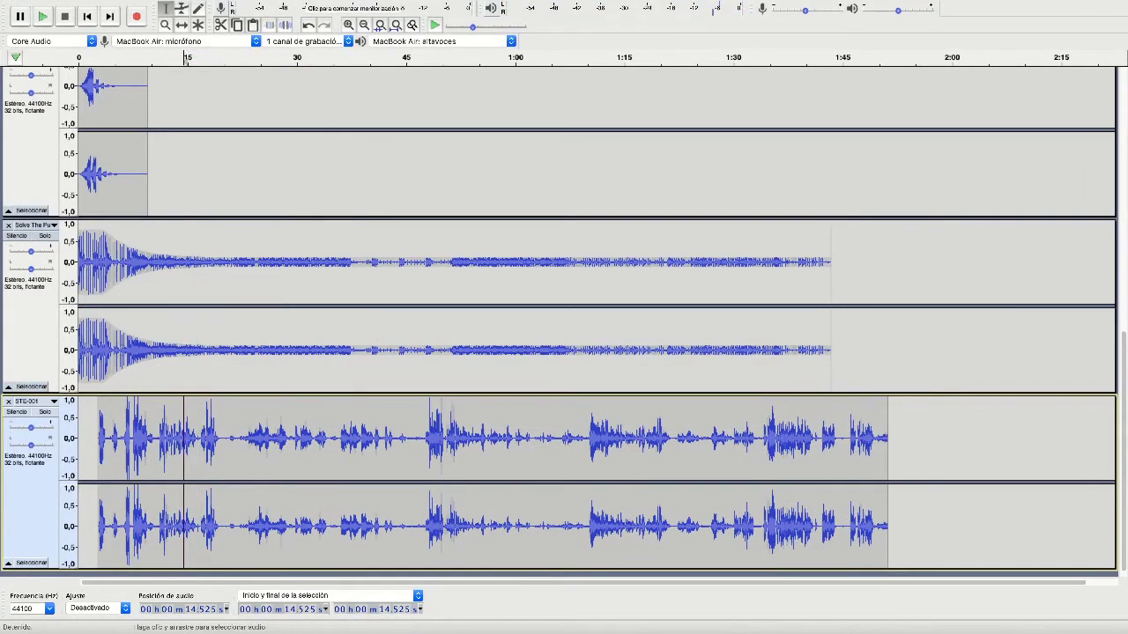
Copy the sound effect clip directly above the music, paste it on the same track at about 17 s, and play from about 14 s.
scroll(564, 323, "up", 15)
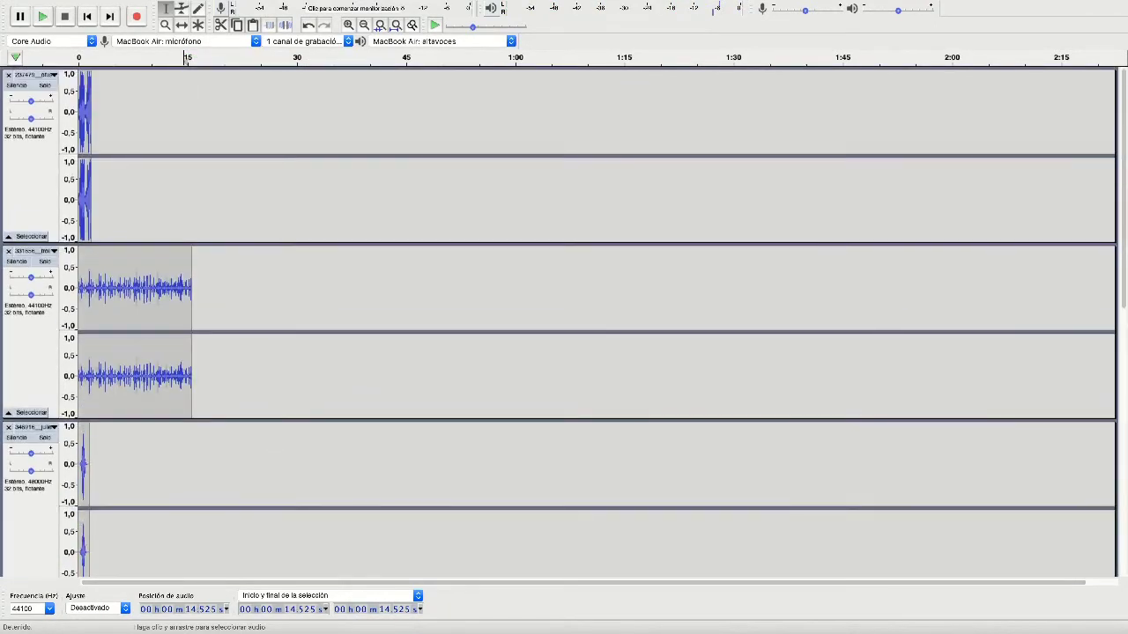
scroll(564, 323, "down", 15)
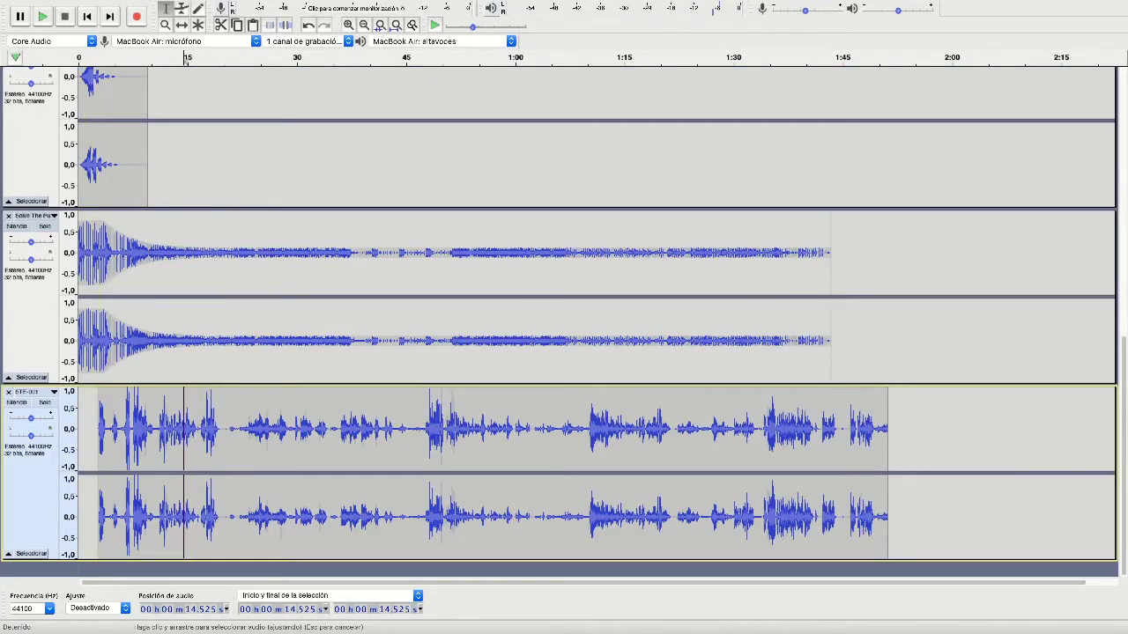
left_click(79, 158)
key("space")
key("space")
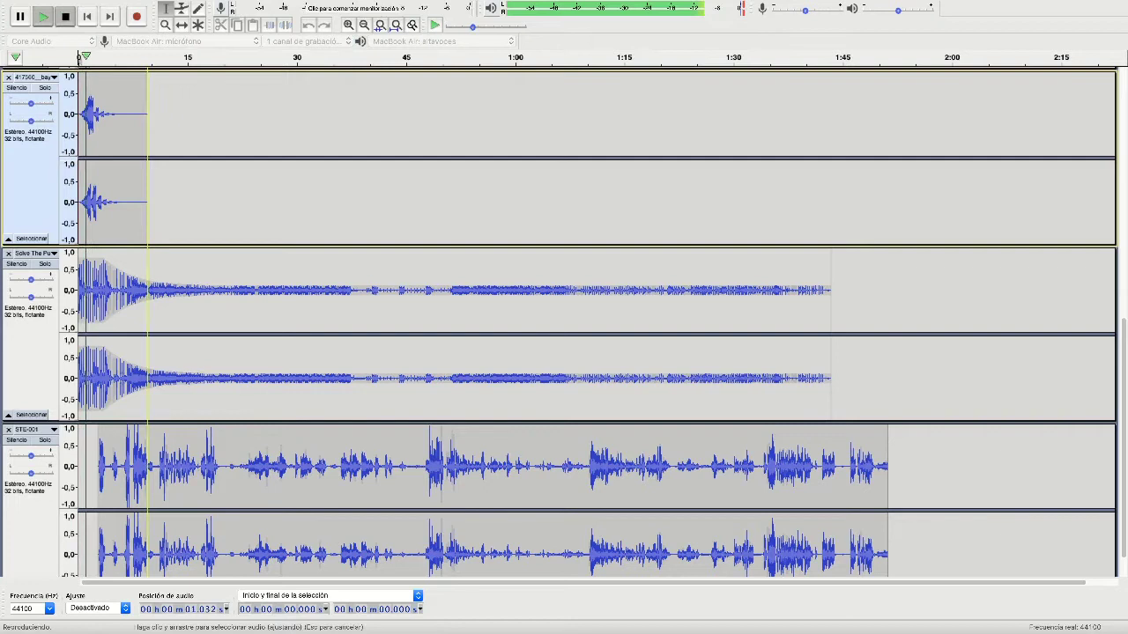
left_click_drag(159, 132, 77, 132)
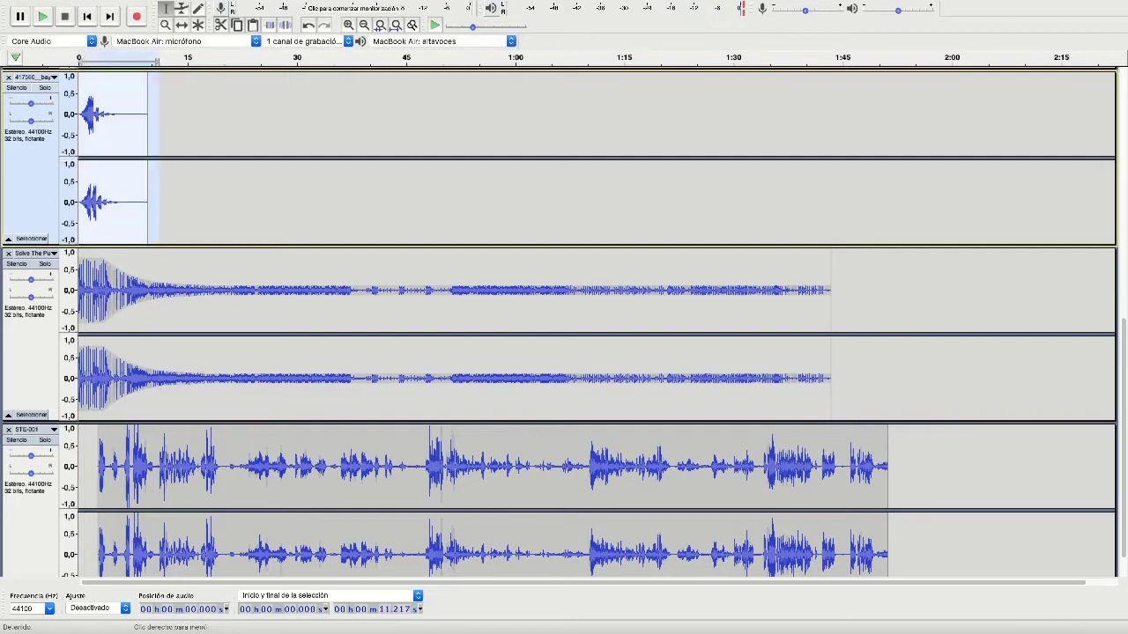
key("super+c")
left_click(205, 132)
key("super+v")
left_click(181, 58)
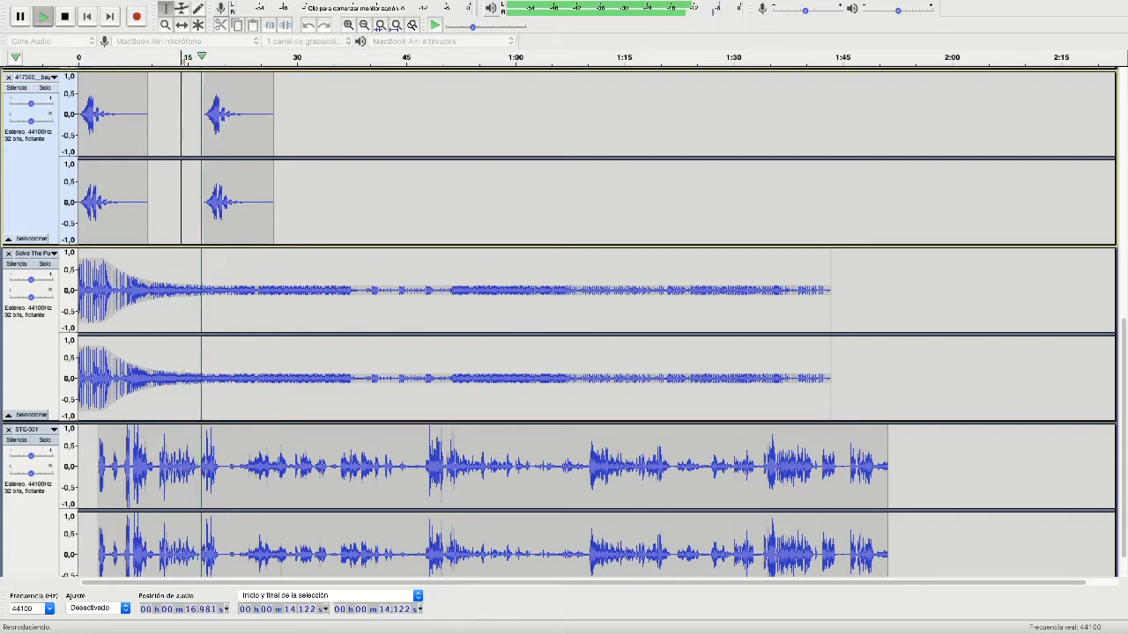
left_click(65, 16)
Shift the pasted sound effect earlier to start at about 14 s, and play the mix over it.
left_click(181, 24)
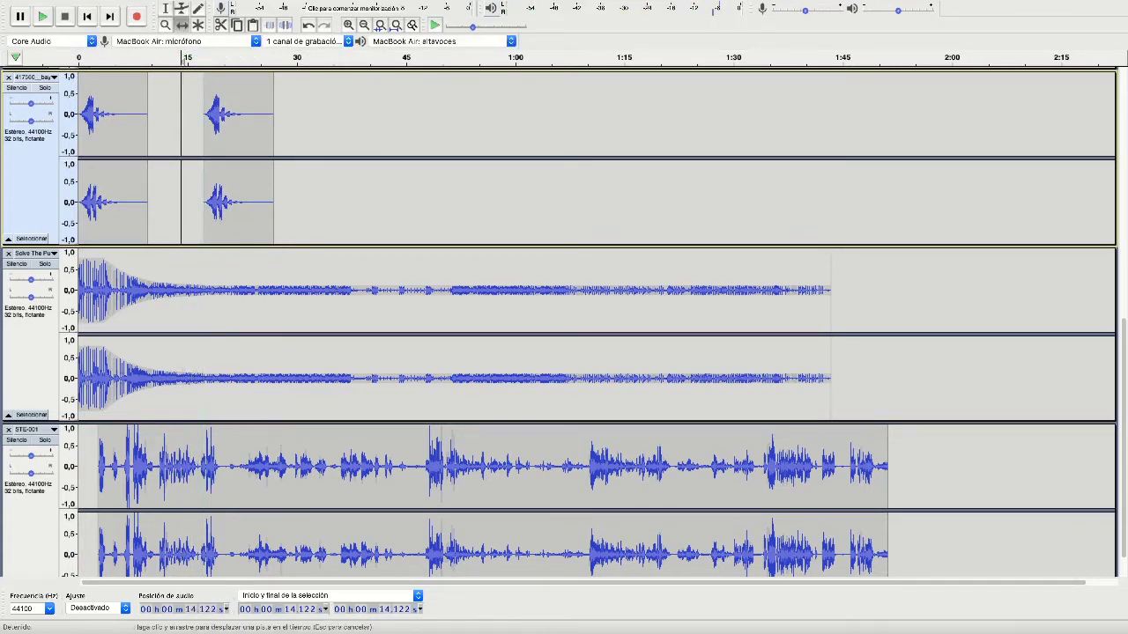
left_click_drag(227, 132, 200, 133)
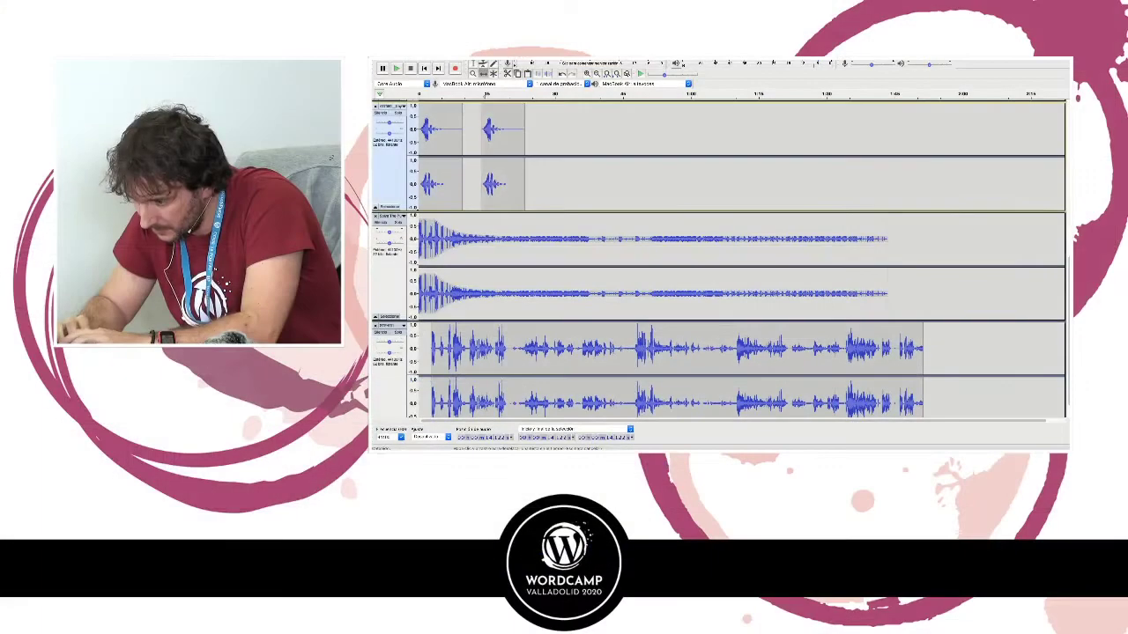
key("space")
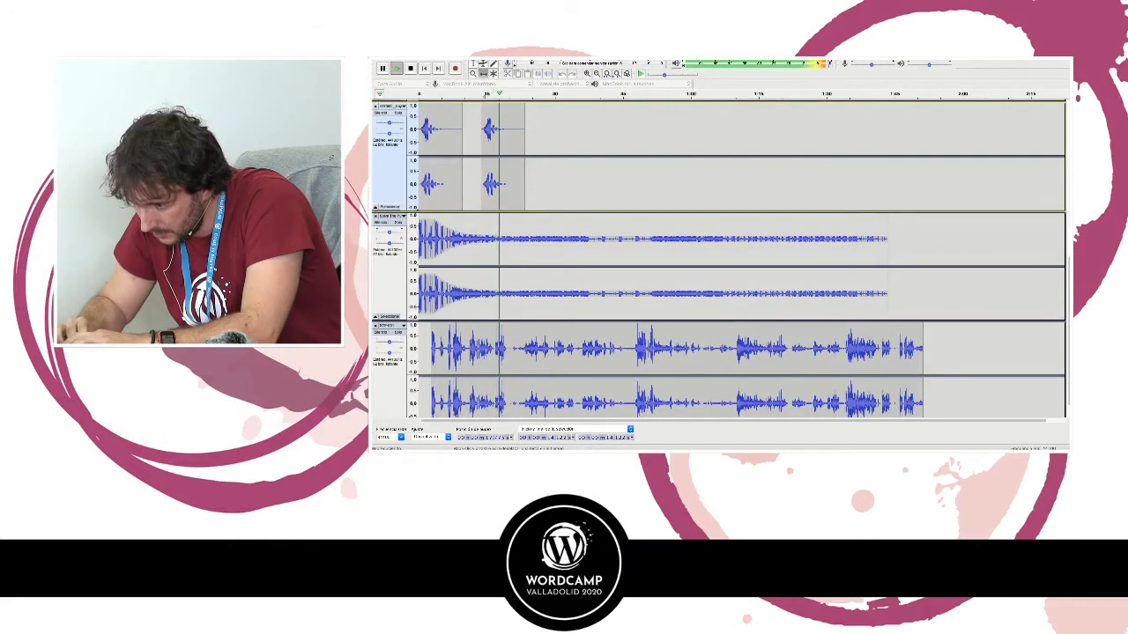
key("space")
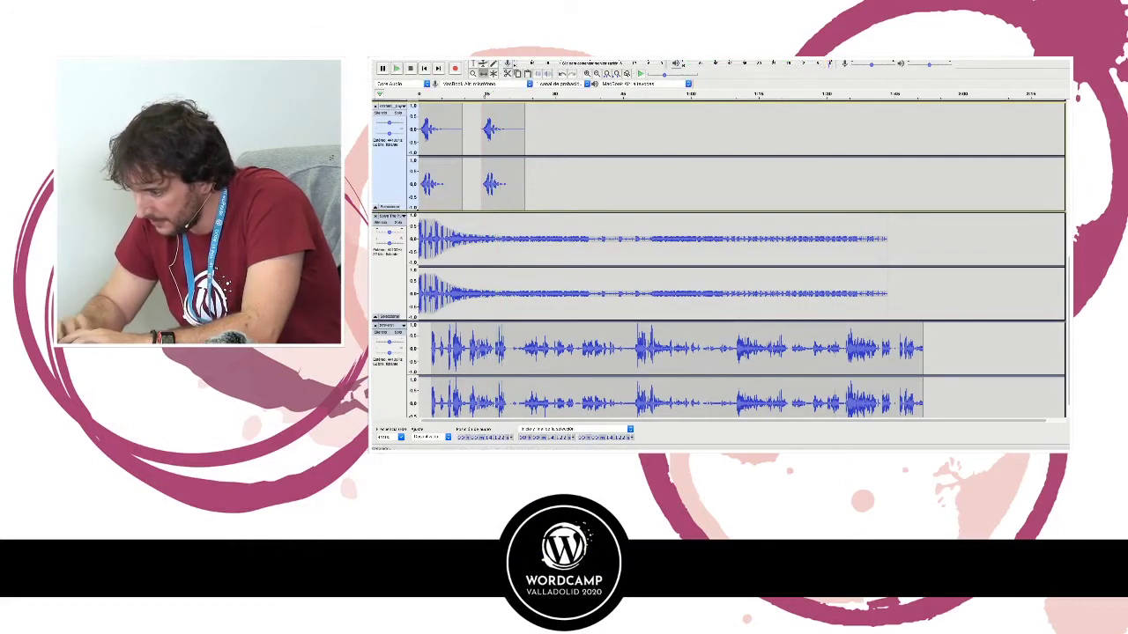
Raise the voice track's gain slightly and play the mix from about 8 s.
key("ctrl+3")
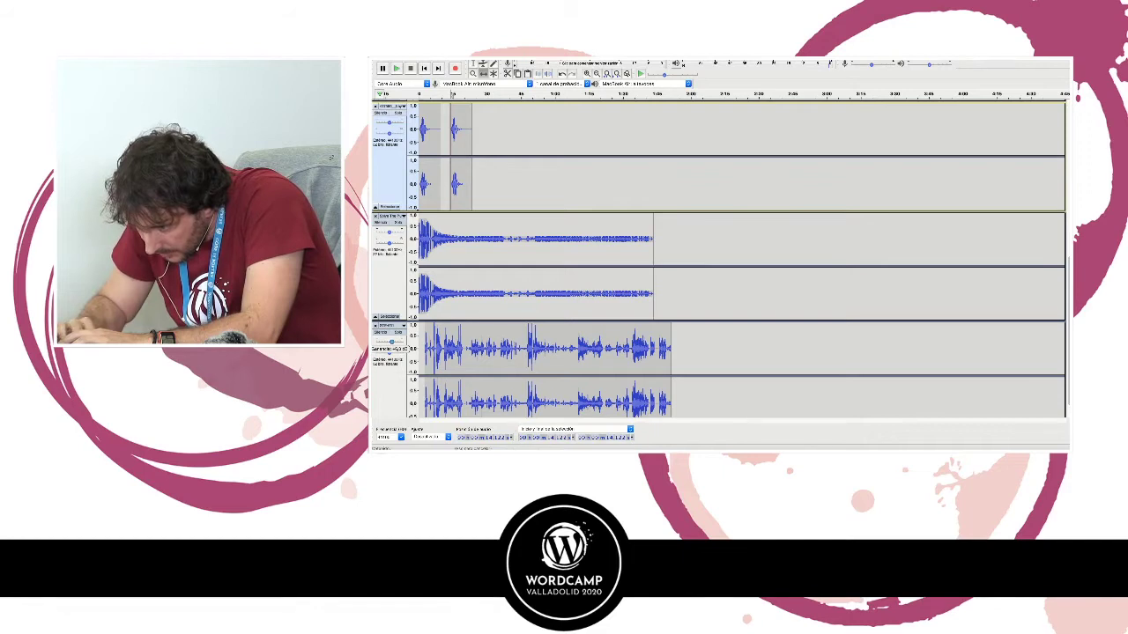
scroll(718, 258, "down", 1)
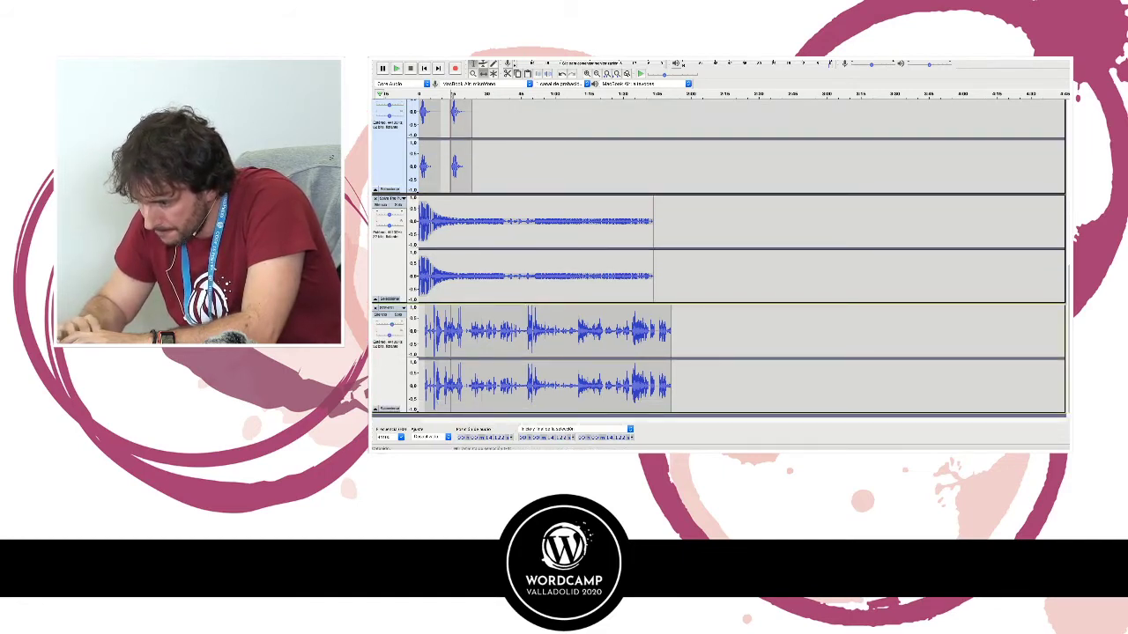
left_click(437, 352)
key("space")
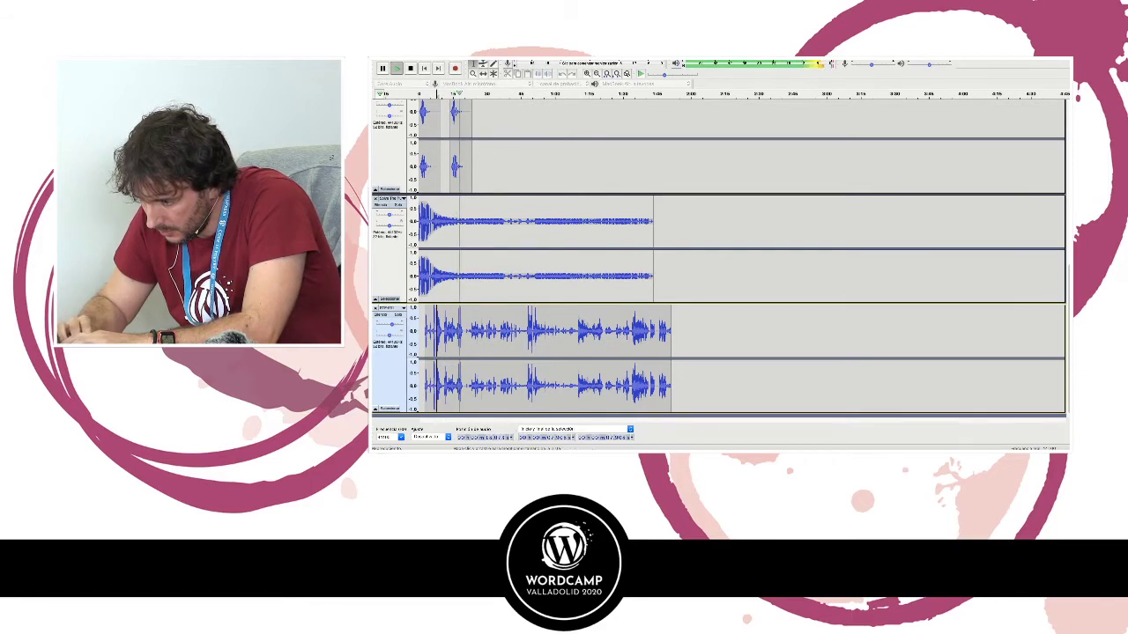
key("space")
Listen for the limits of the next unwanted voice section and delete it between about 21 s and 46 s.
left_click(525, 340)
key("space")
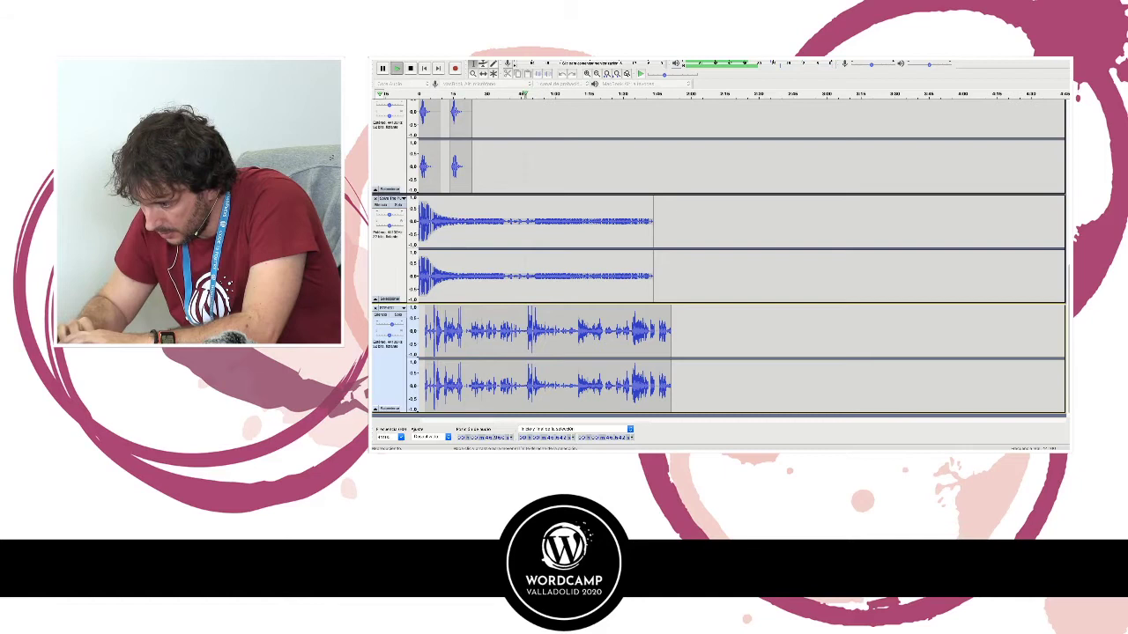
key("space")
left_click_drag(525, 339, 485, 339)
left_click(469, 339)
key("space")
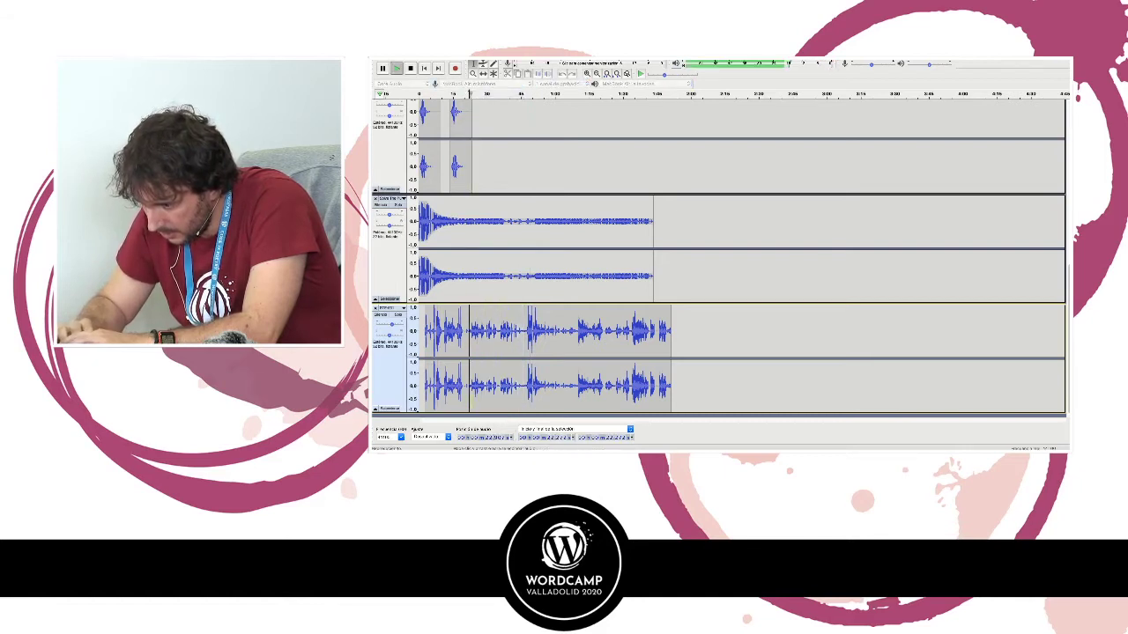
key("space")
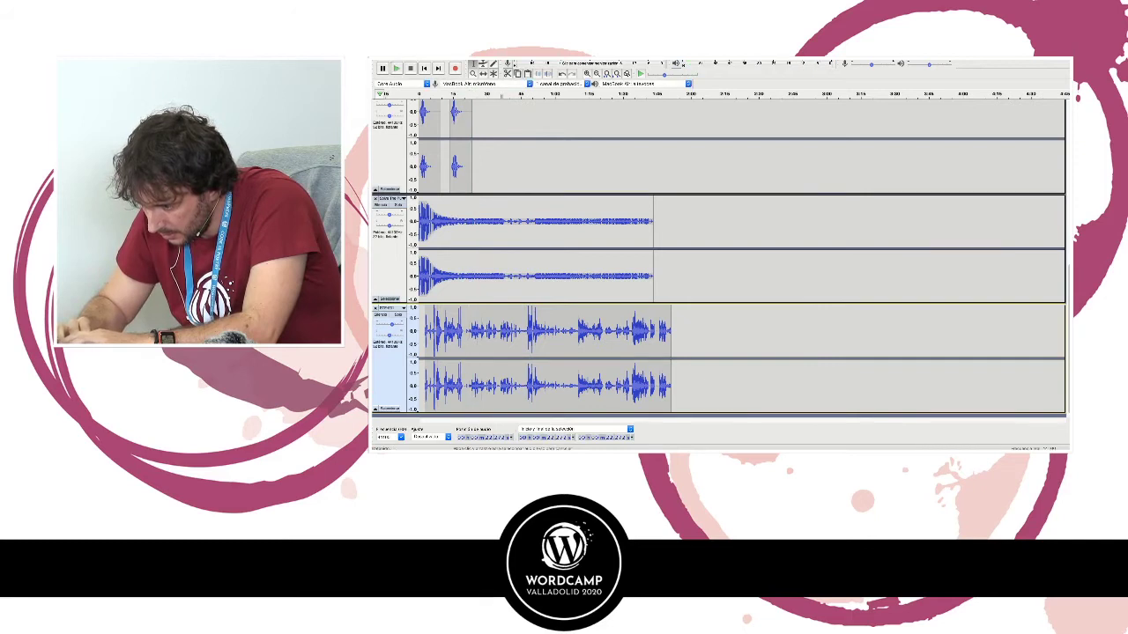
key("space")
key("space")
key("shift+Left")
key("shift+Left")
key("shift+Left")
key("shift+Left")
key("shift+Left")
key("shift+Left")
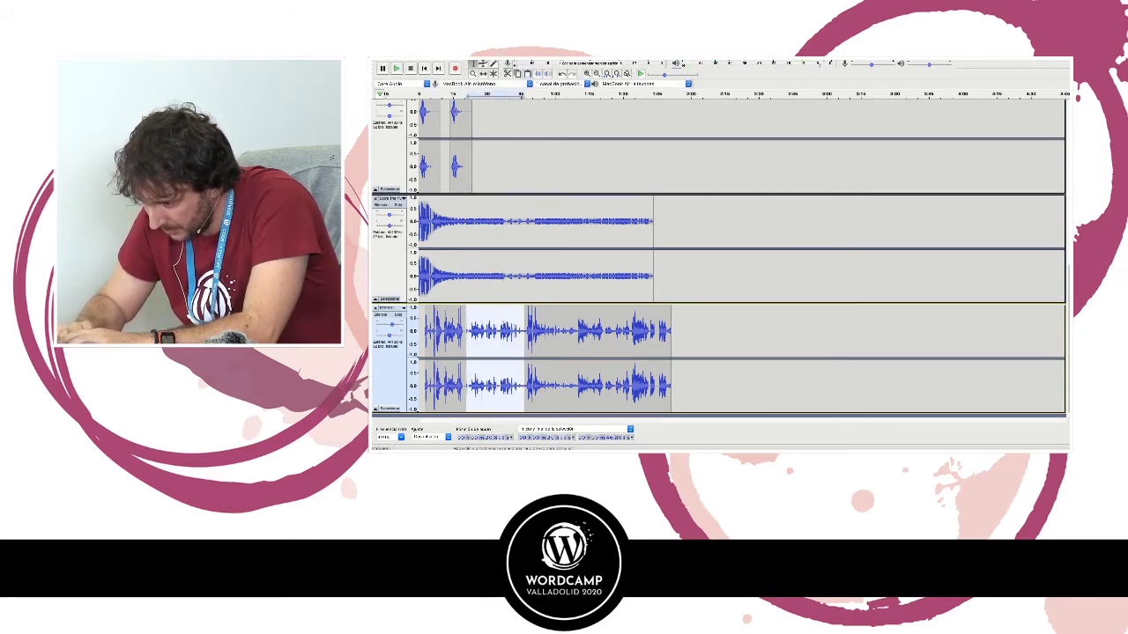
key("Delete")
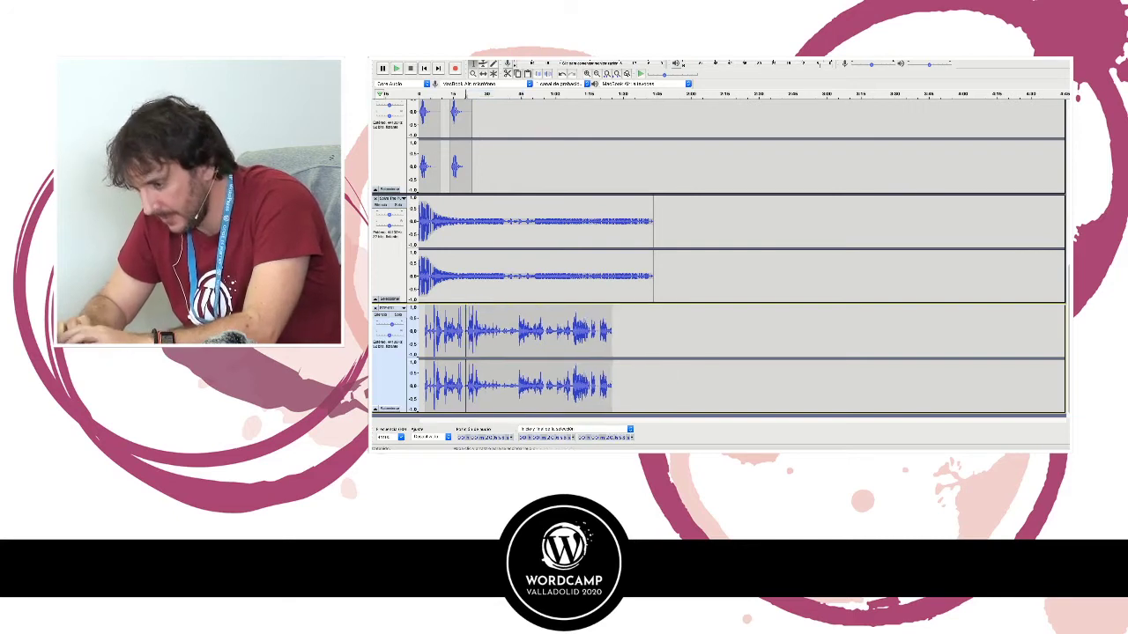
Play the mix from about 16.8 s across the cut, and raise the voice track's gain to about +11 dB.
key("space")
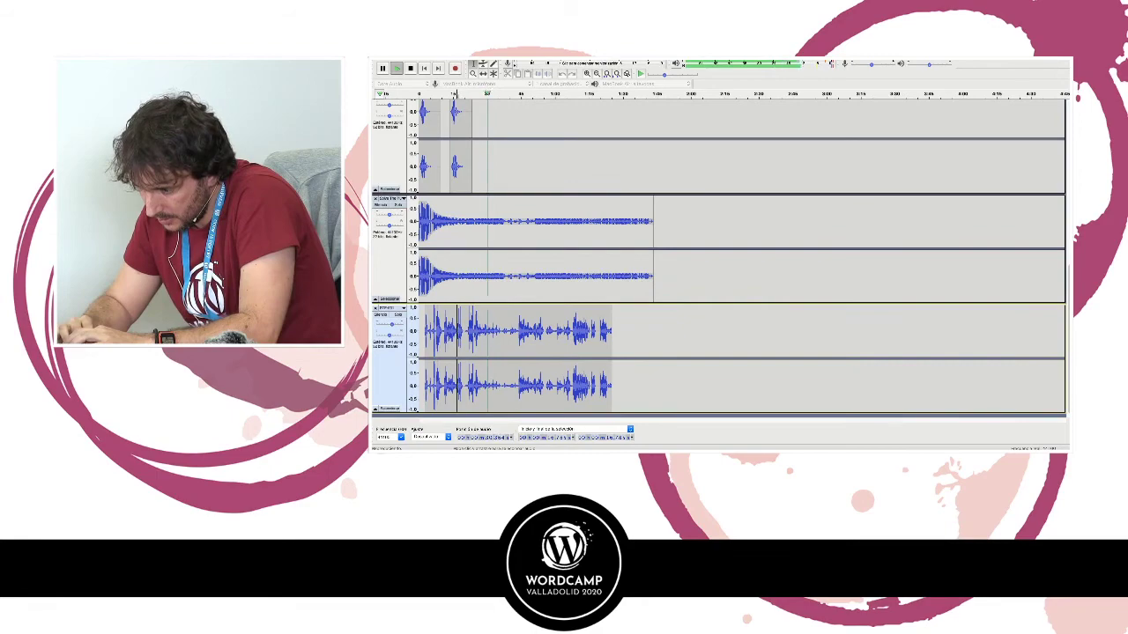
key("space")
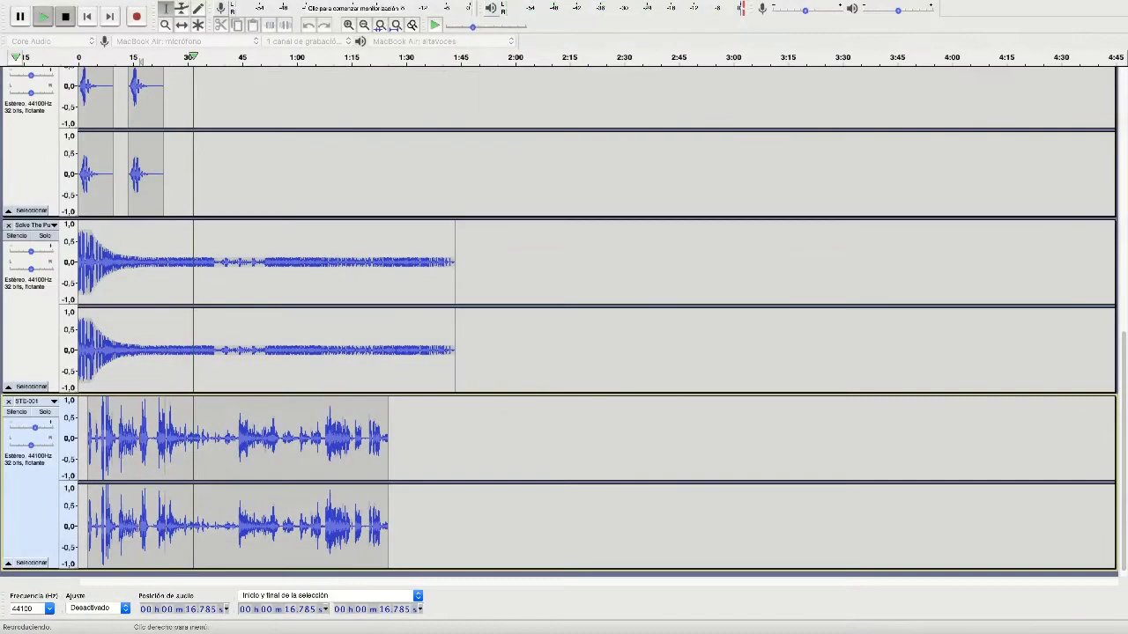
left_click_drag(393, 324, 392, 325)
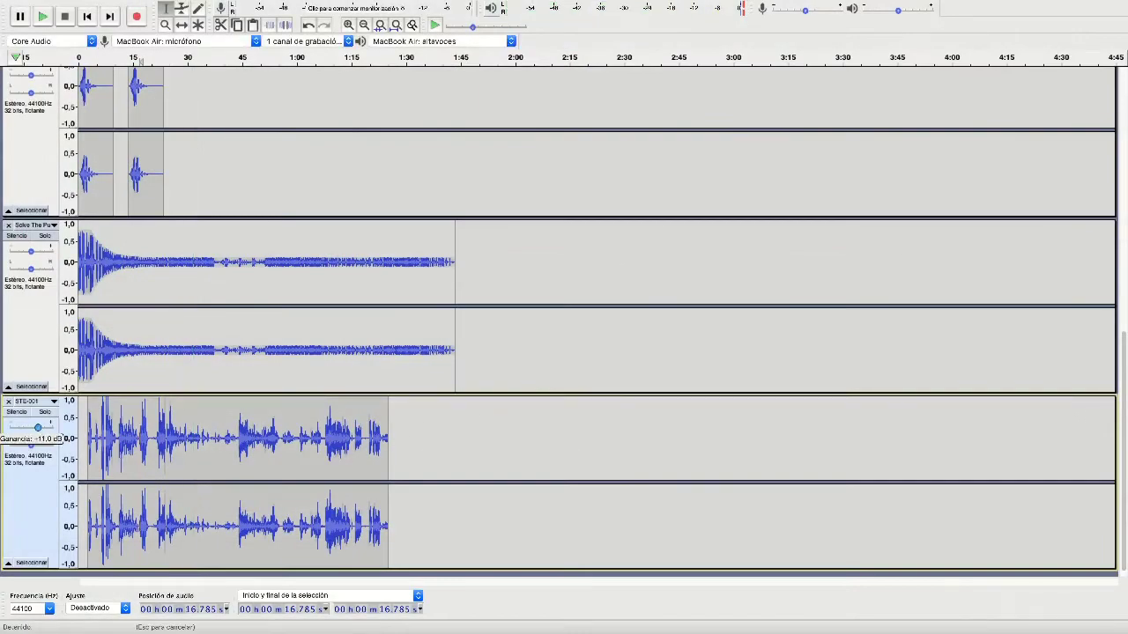
left_click(210, 441)
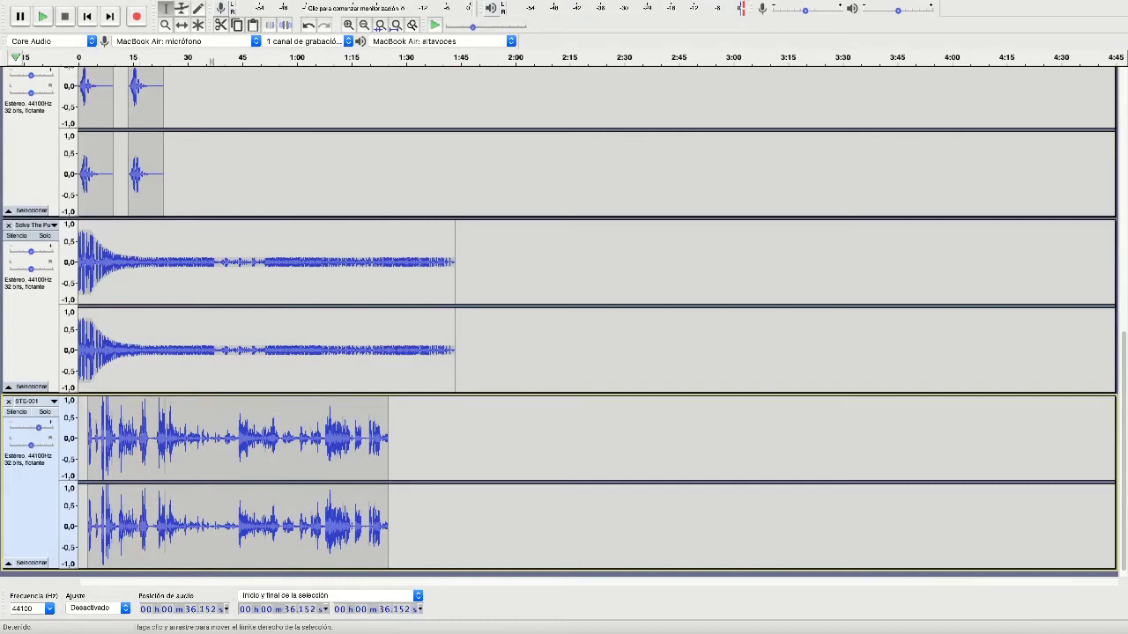